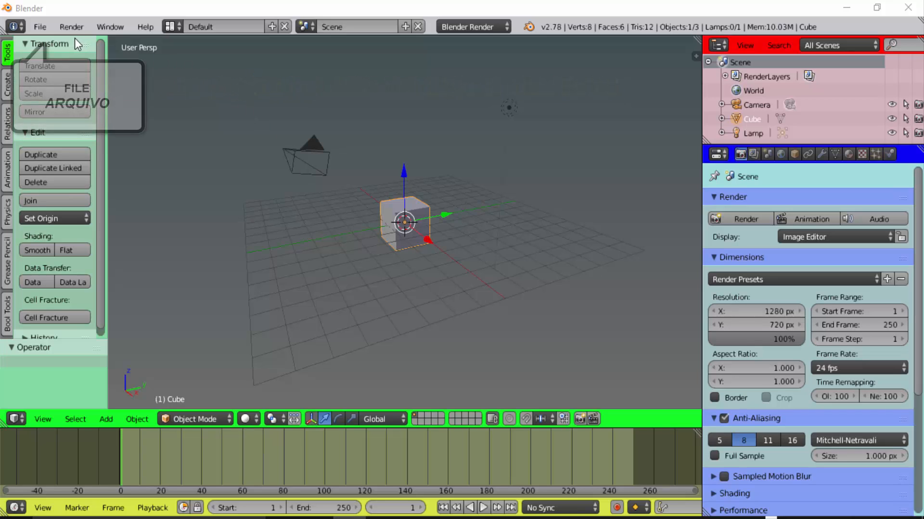
Search the add-ons in the user preferences for "extra" to check whether the extra objects add-ons are enabled
{"action": "left_click", "coordinate": [39, 27]}
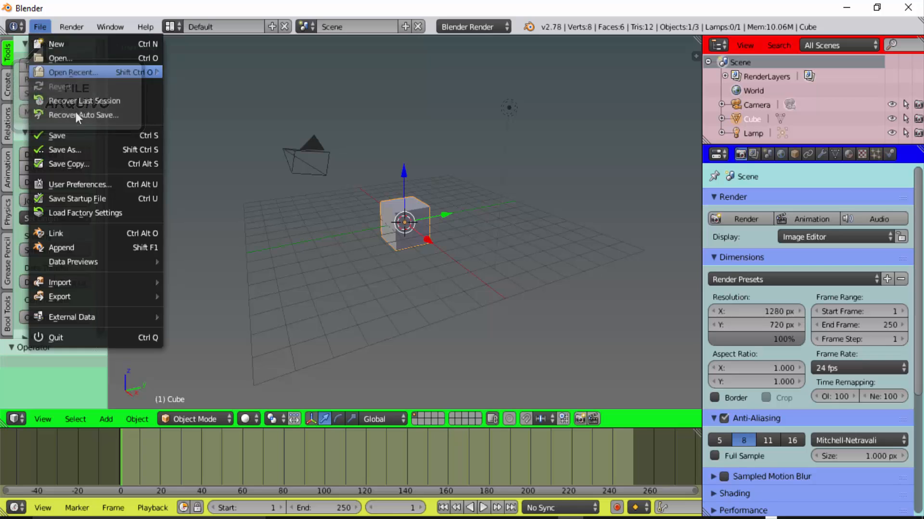
{"action": "left_click", "coordinate": [81, 184]}
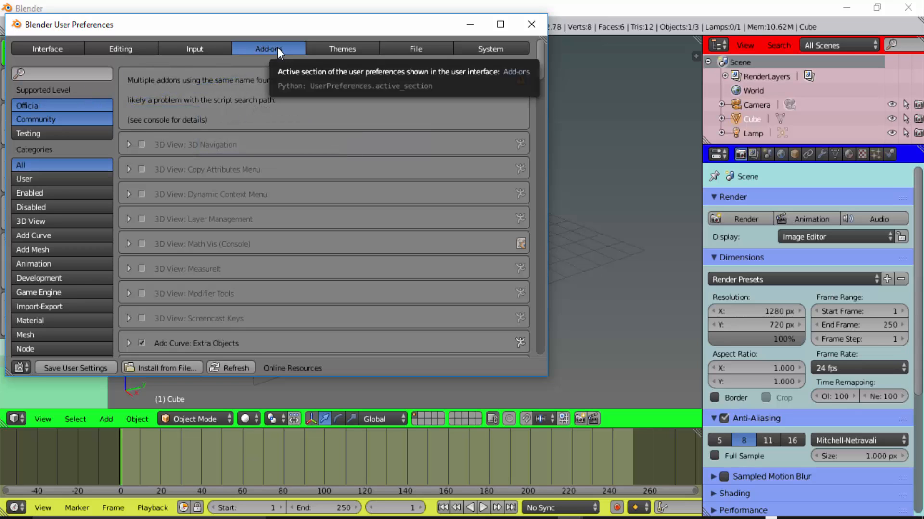
{"action": "left_click", "coordinate": [61, 73]}
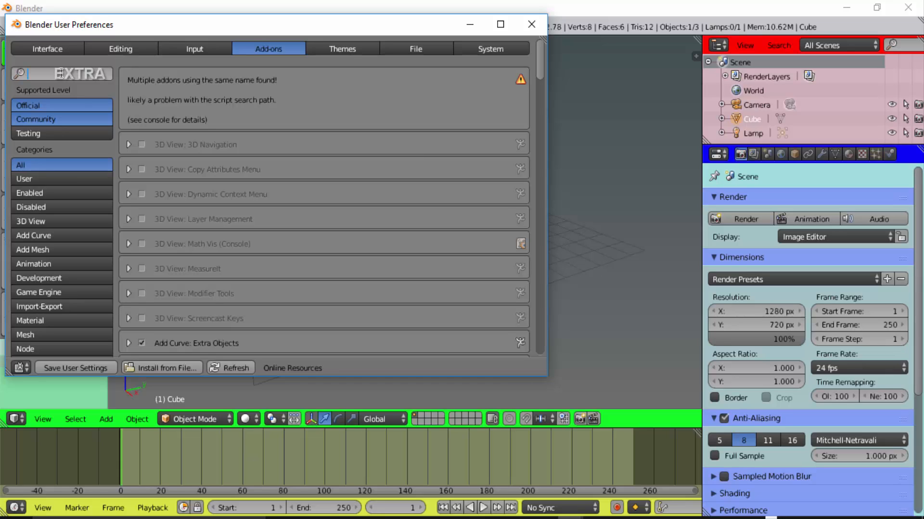
{"action": "type", "text": "extra"}
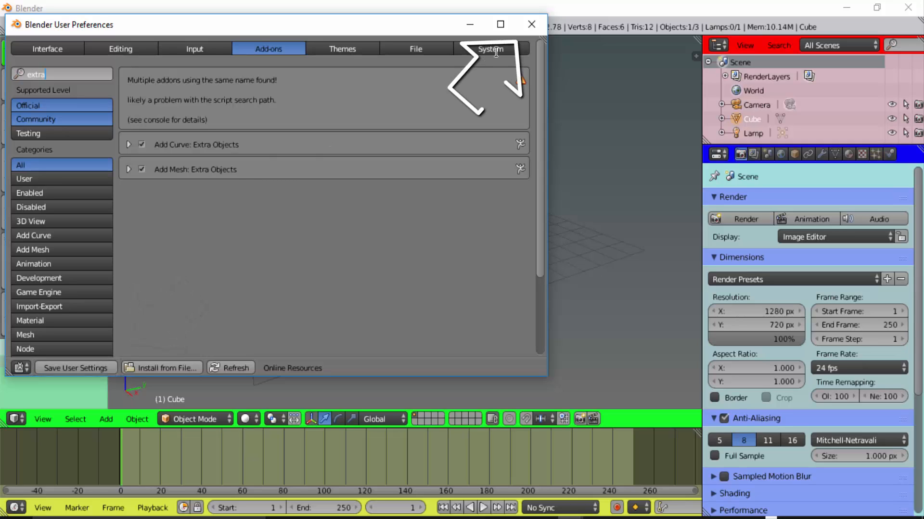
{"action": "left_click", "coordinate": [531, 25]}
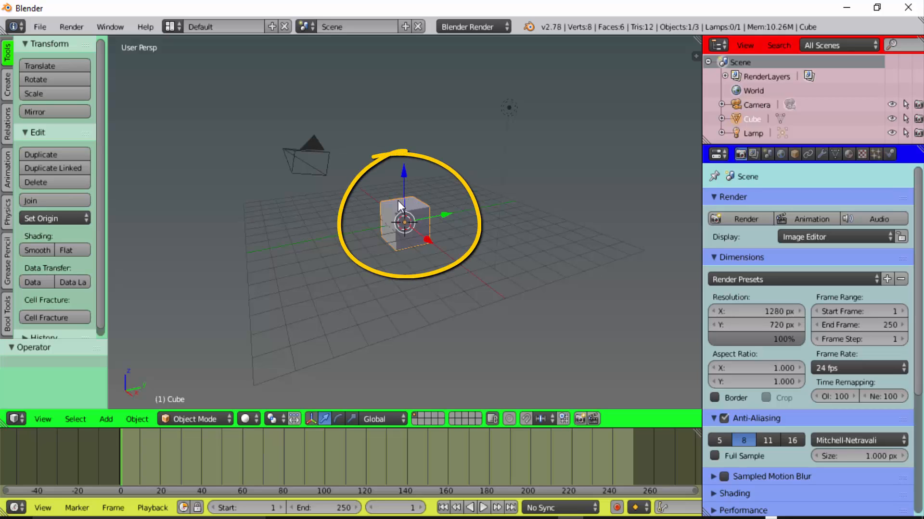
Delete the default cube from the scene
{"action": "key", "text": "x"}
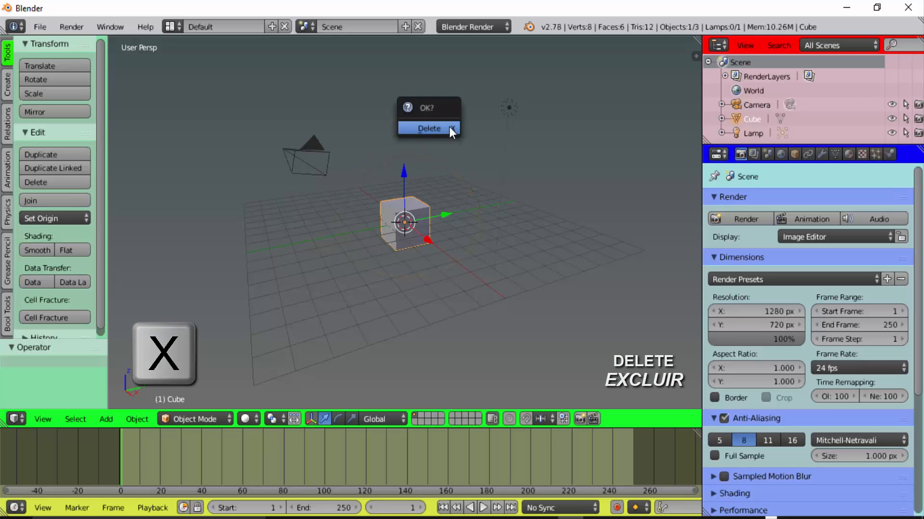
{"action": "left_click", "coordinate": [449, 128]}
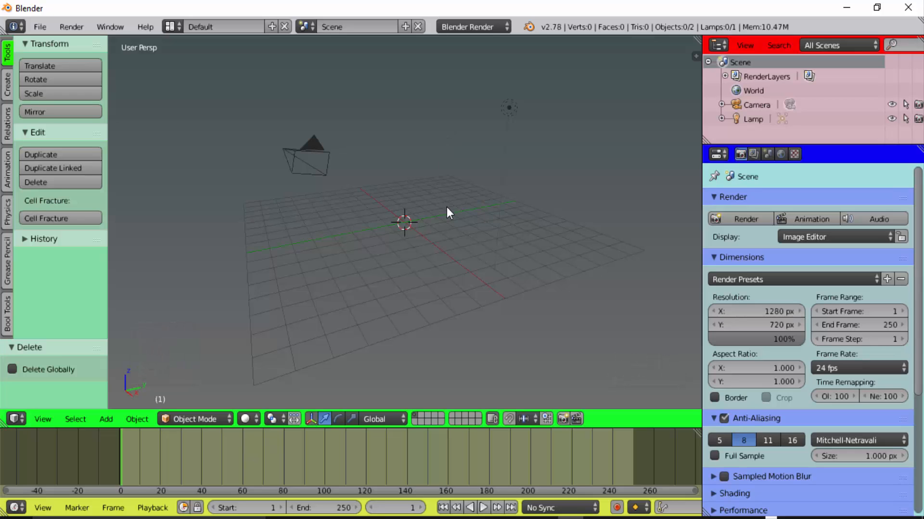
Add a Bezier circle curve and move it about 7.1 units along the Y axis
{"action": "key", "text": "shift+a"}
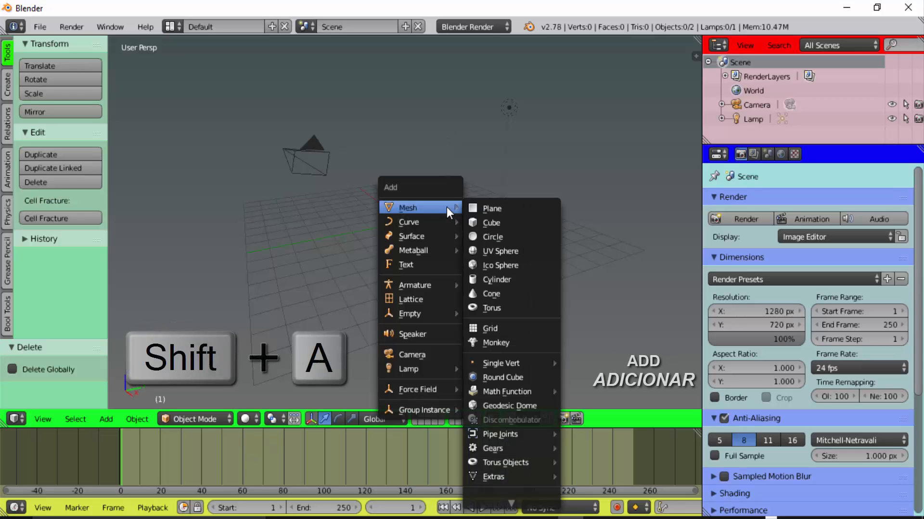
{"action": "mouse_move", "coordinate": [413, 222]}
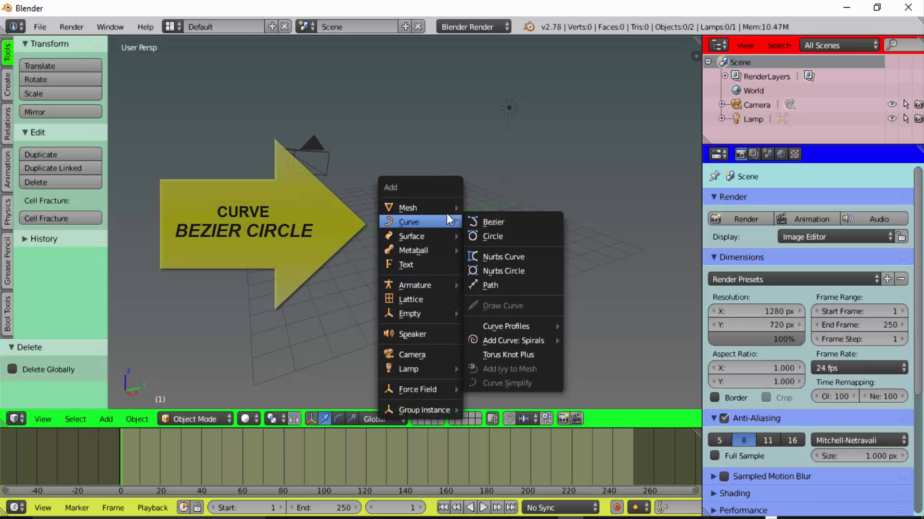
{"action": "left_click", "coordinate": [489, 237]}
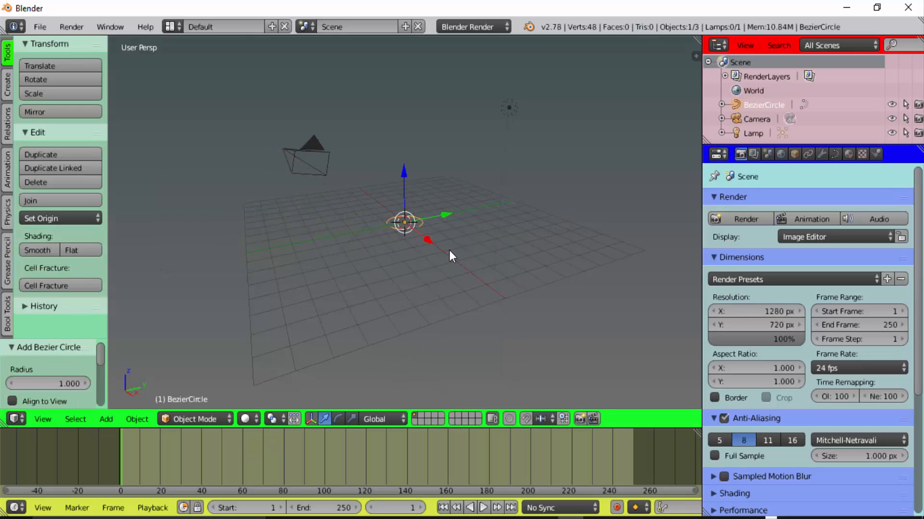
{"action": "left_click", "coordinate": [794, 155]}
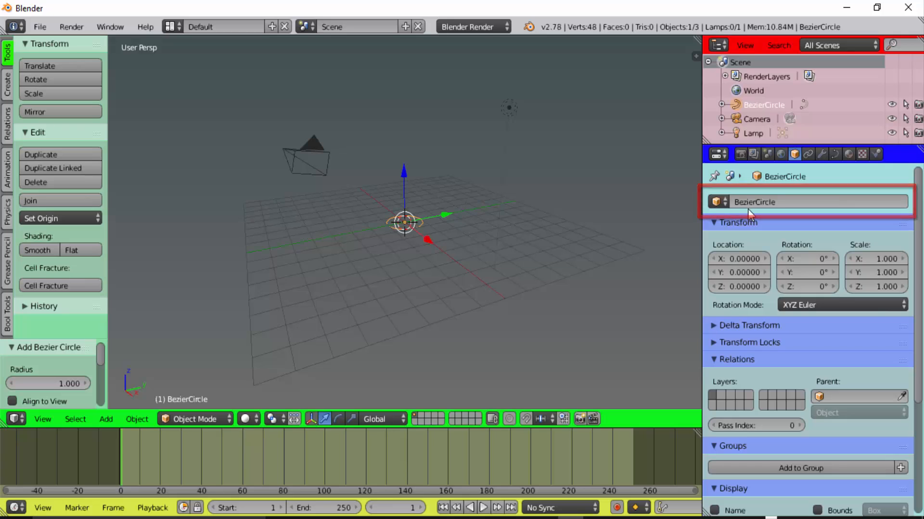
{"action": "left_click_drag", "start_coordinate": [447, 214], "coordinate": [547, 206]}
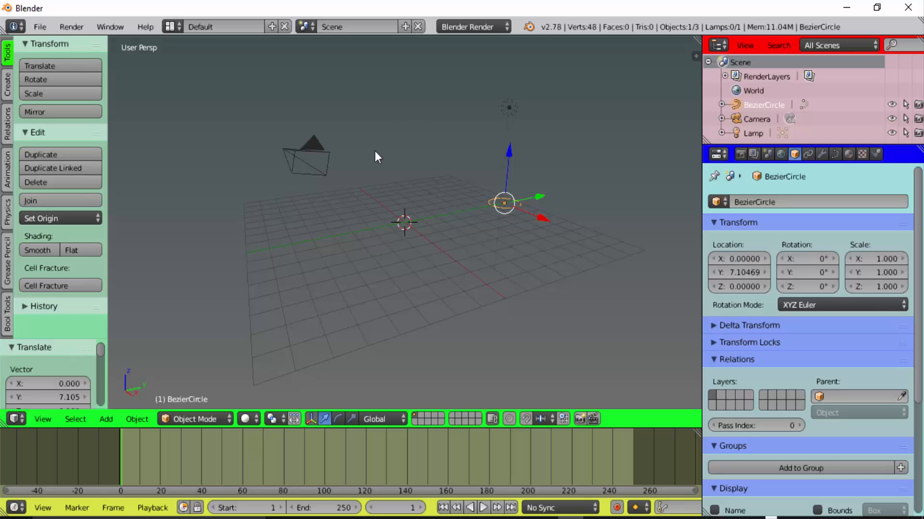
Add an Archemedian spiral curve at the origin and raise its height to about 4.05
{"action": "key", "text": "shift+a"}
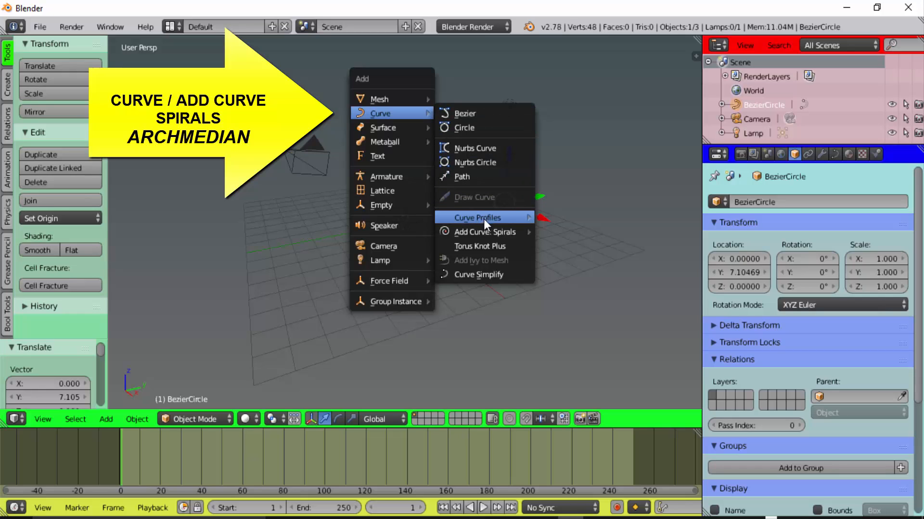
{"action": "mouse_move", "coordinate": [479, 233]}
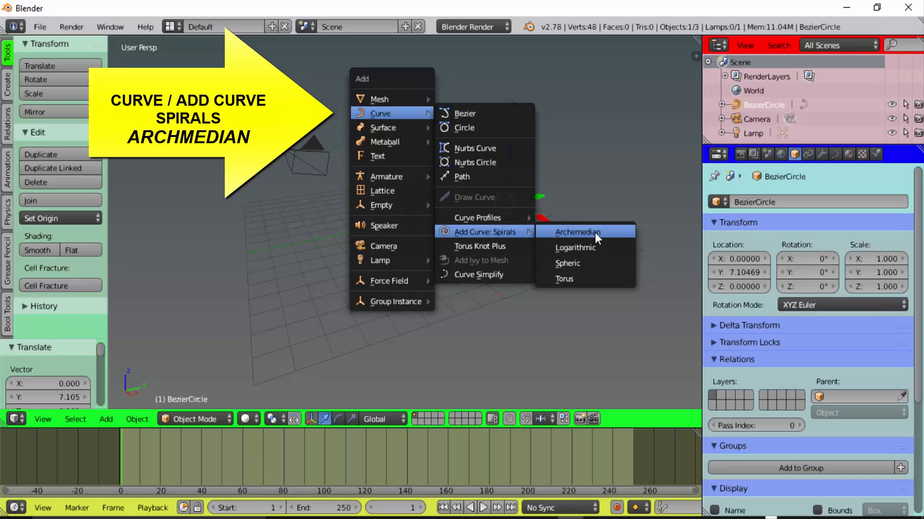
{"action": "left_click", "coordinate": [580, 233]}
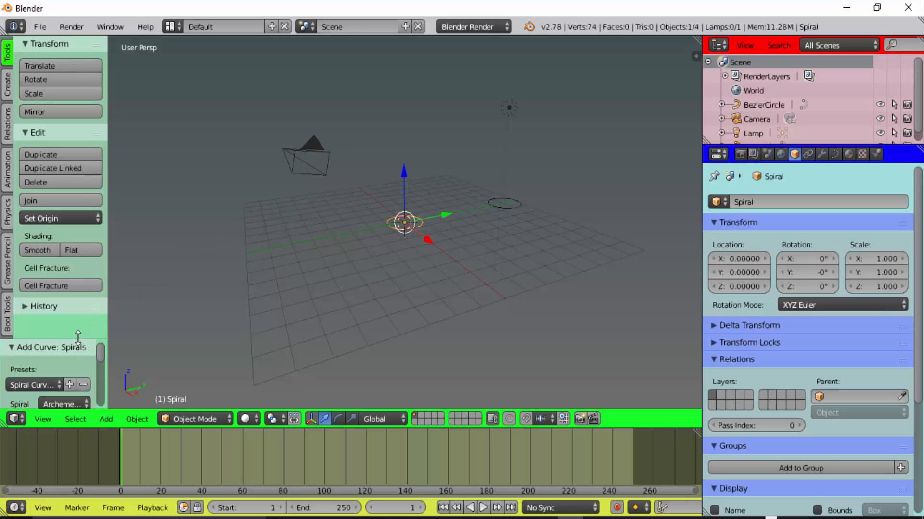
{"action": "left_click_drag", "start_coordinate": [78, 337], "coordinate": [89, 131]}
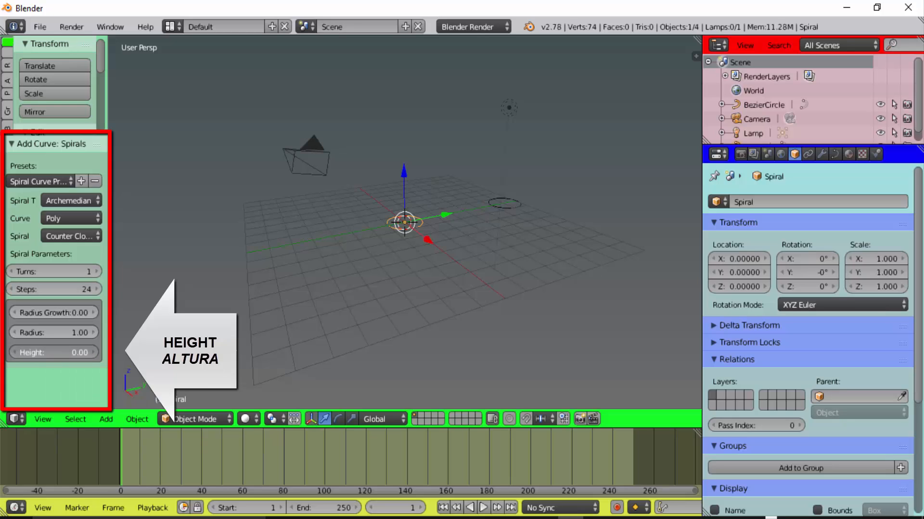
{"action": "left_click_drag", "start_coordinate": [54, 352], "coordinate": [121, 353]}
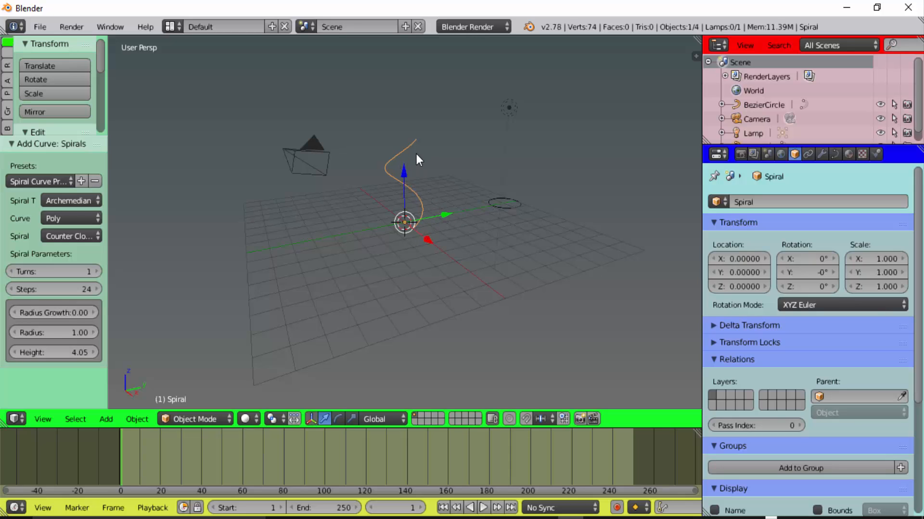
Scale the Bezier circle down to about 0.128 of its size
{"action": "right_click", "coordinate": [513, 207]}
{"action": "key", "text": "s"}
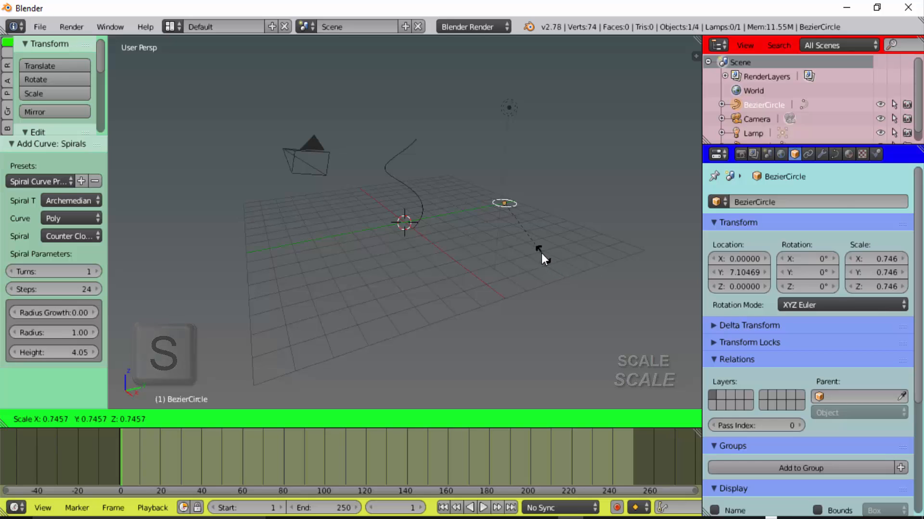
{"action": "left_click", "coordinate": [509, 212]}
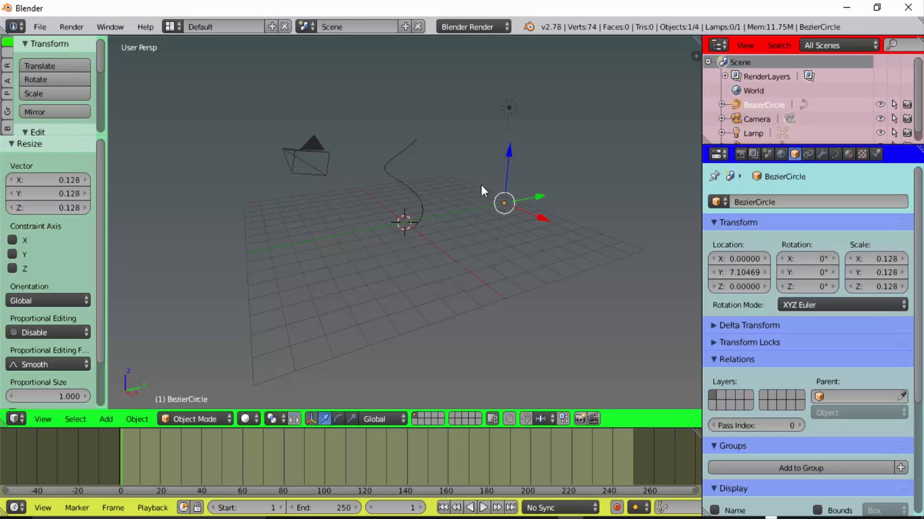
Assign BezierCircle as the bevel object of the spiral curve to give it a tubular thickness
{"action": "right_click", "coordinate": [386, 170]}
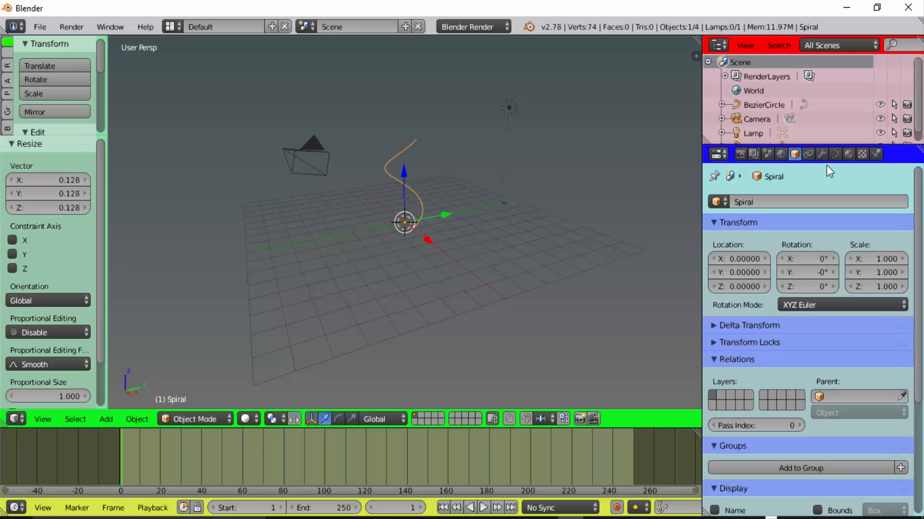
{"action": "left_click", "coordinate": [835, 155]}
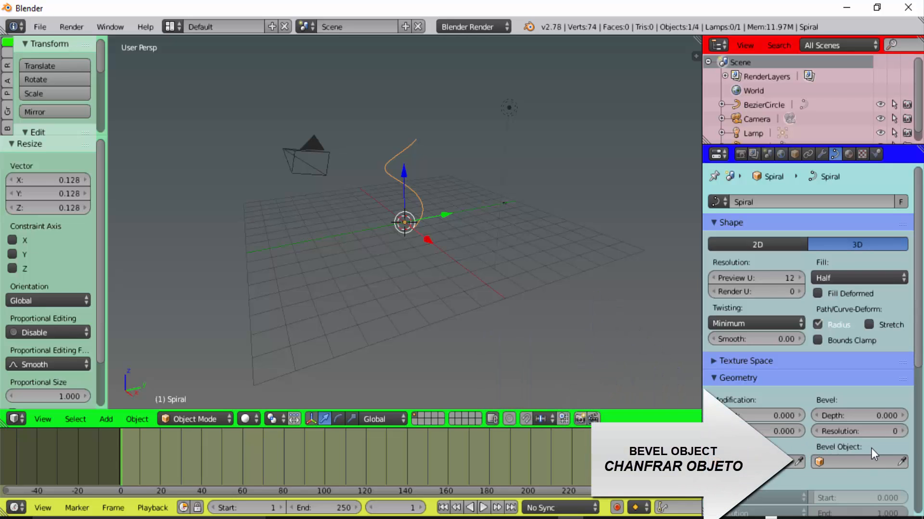
{"action": "left_click", "coordinate": [869, 462]}
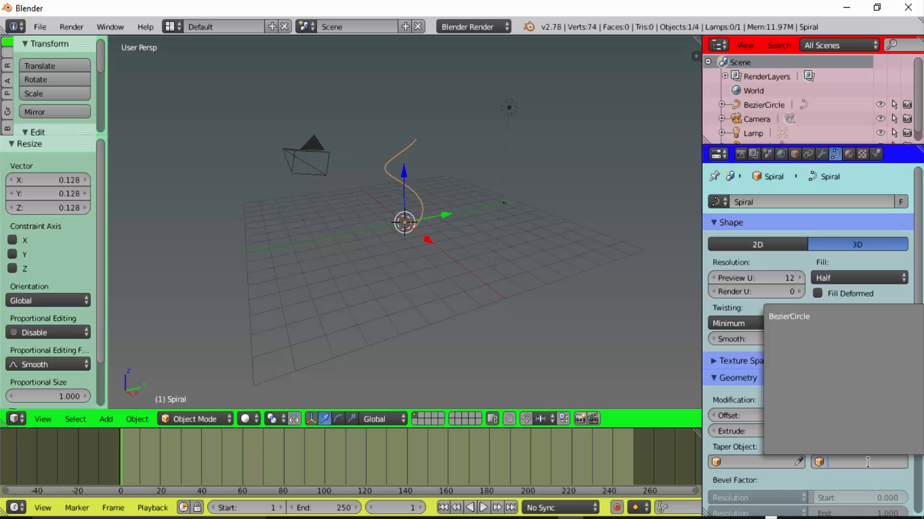
{"action": "left_click", "coordinate": [793, 316]}
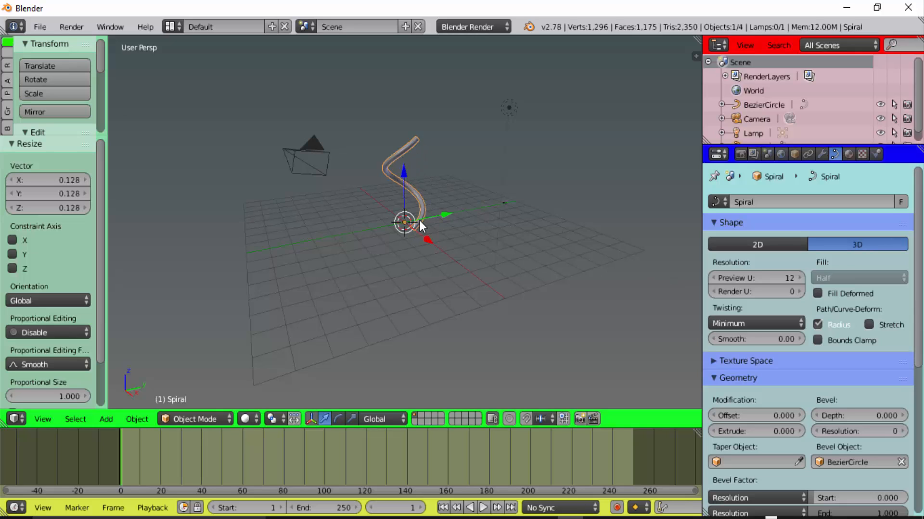
Thin the spiral tube by scaling the Bezier circle by a further factor of about 0.322
{"action": "scroll", "coordinate": [495, 222], "scroll_direction": "up", "scroll_amount": 4}
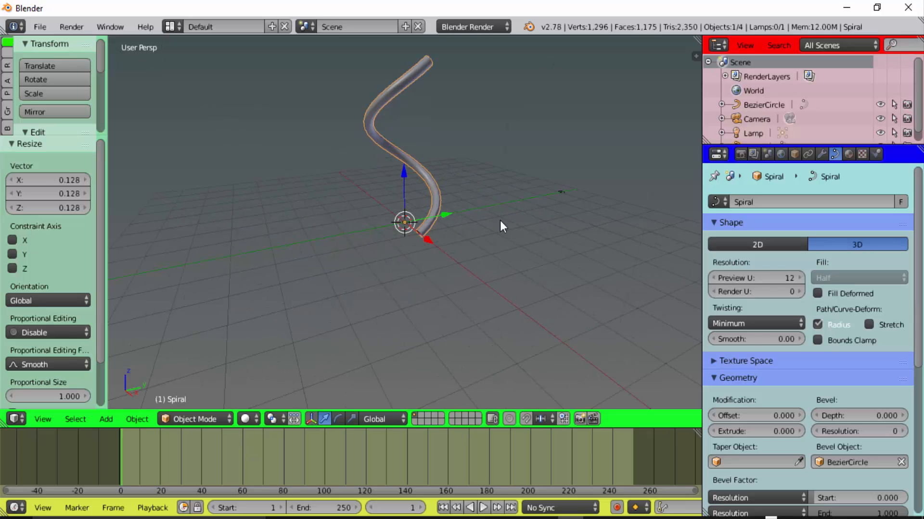
{"action": "left_click", "coordinate": [562, 192]}
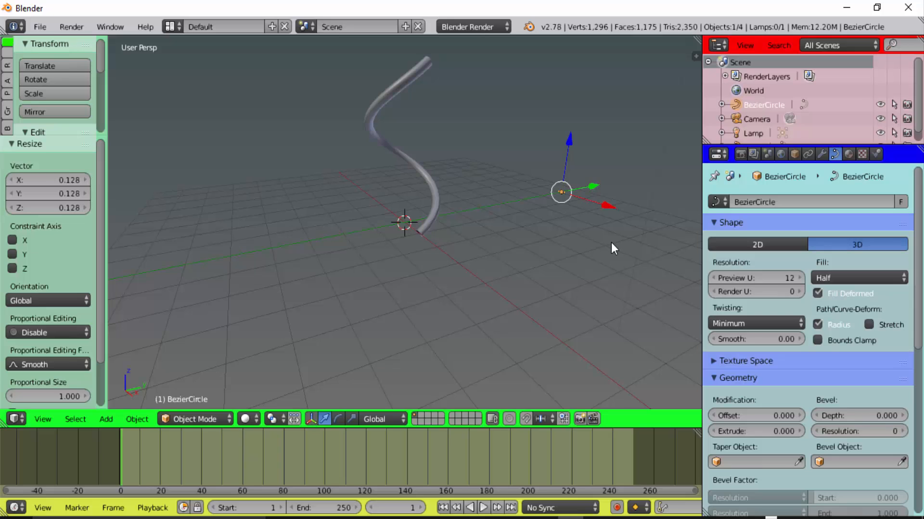
{"action": "key", "text": "s"}
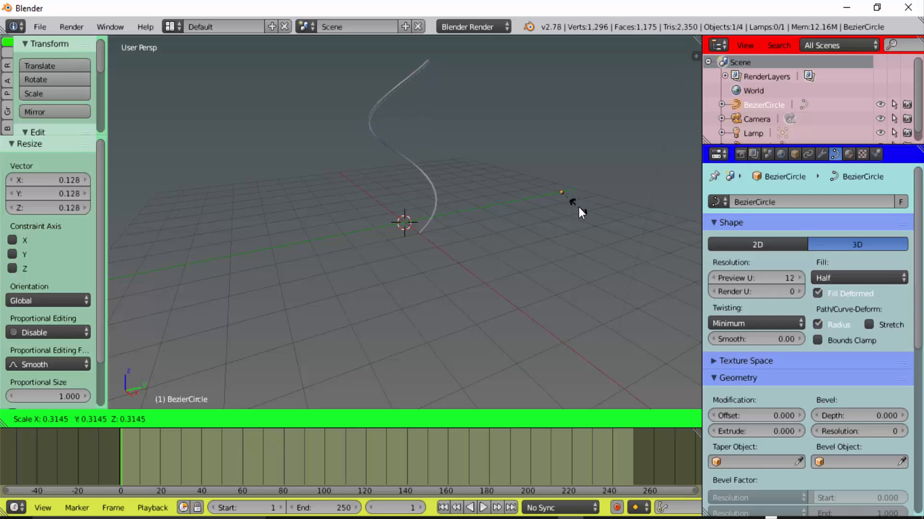
{"action": "left_click", "coordinate": [565, 203]}
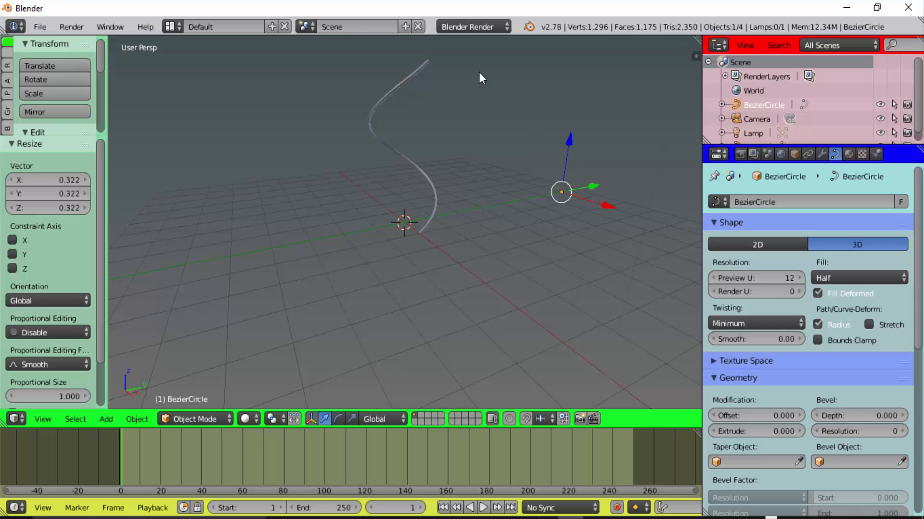
Convert the beveled spiral curve to a mesh
{"action": "right_click", "coordinate": [410, 75]}
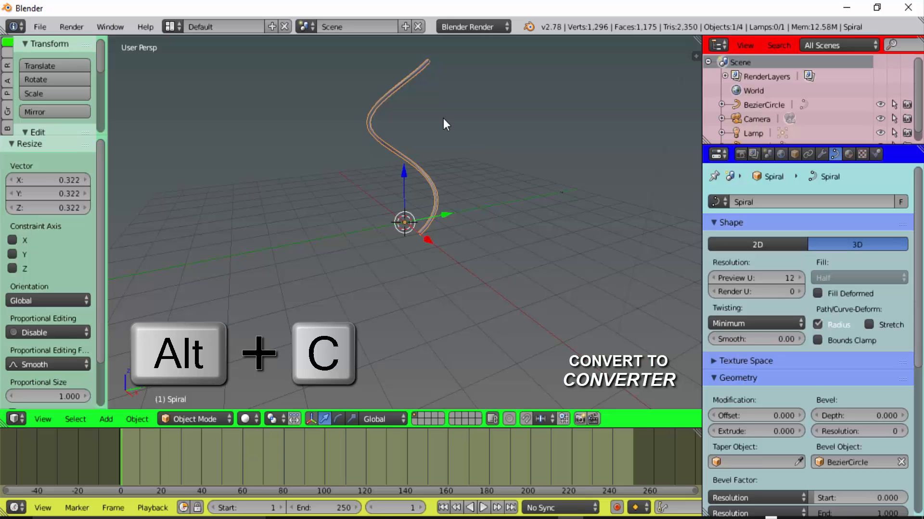
{"action": "key", "text": "alt+c"}
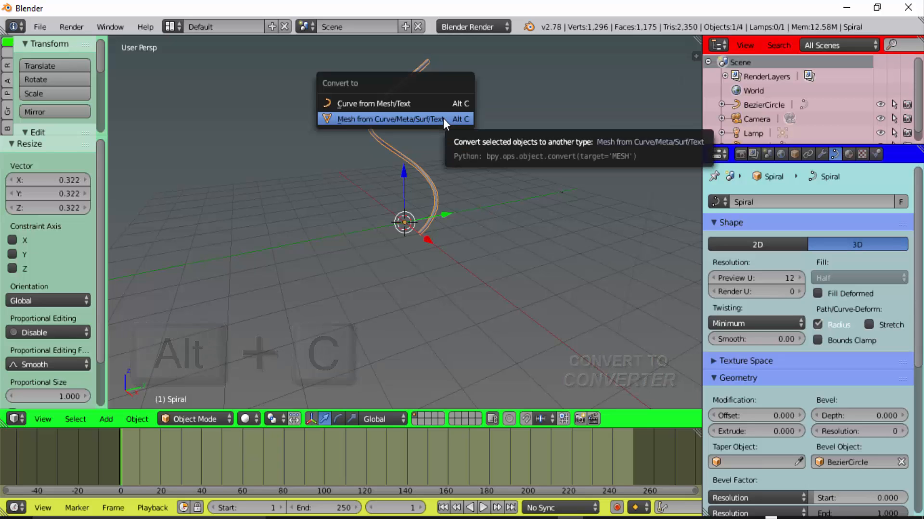
{"action": "left_click", "coordinate": [361, 120]}
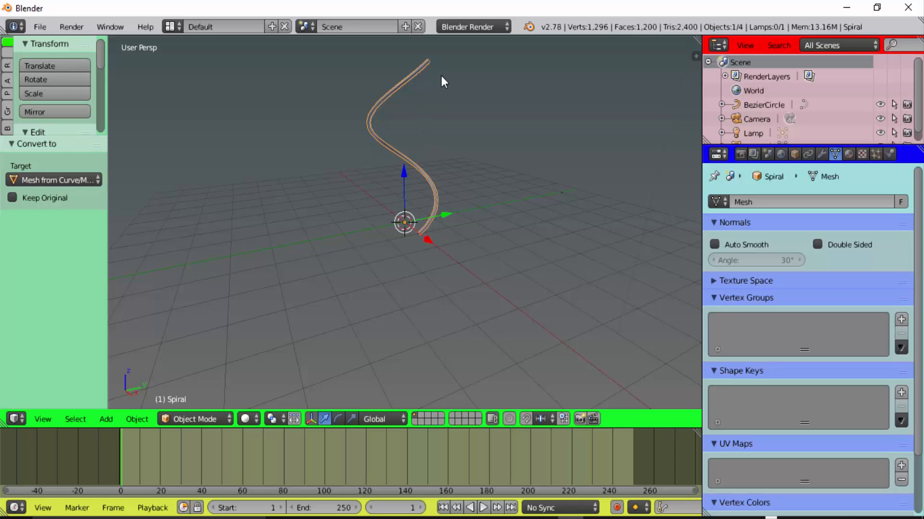
Delete the Bezier circle used as the bevel profile
{"action": "right_click", "coordinate": [560, 192]}
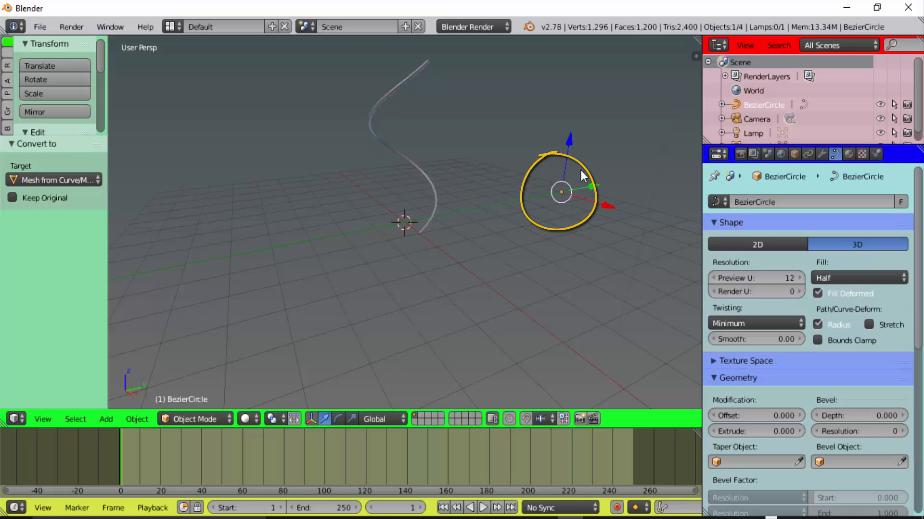
{"action": "key", "text": "x"}
{"action": "left_click", "coordinate": [558, 242]}
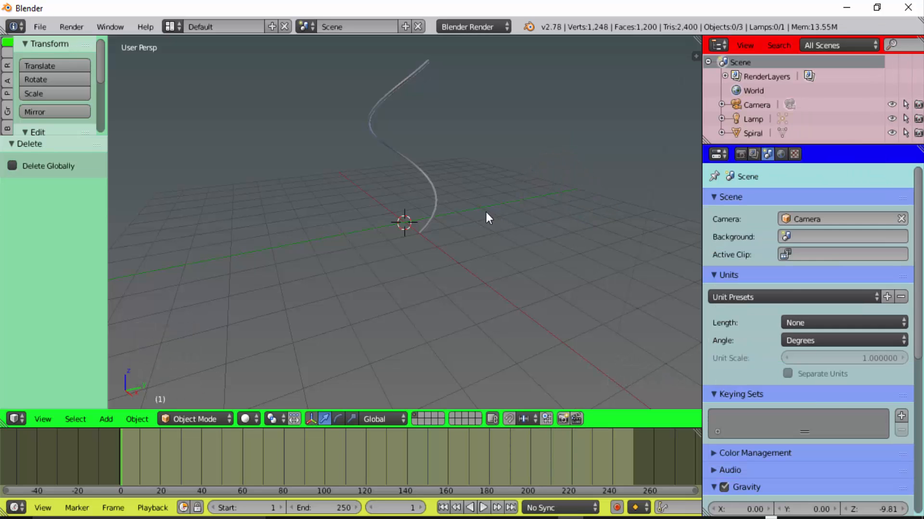
Add a Decimate modifier to the spiral mesh
{"action": "right_click", "coordinate": [398, 86]}
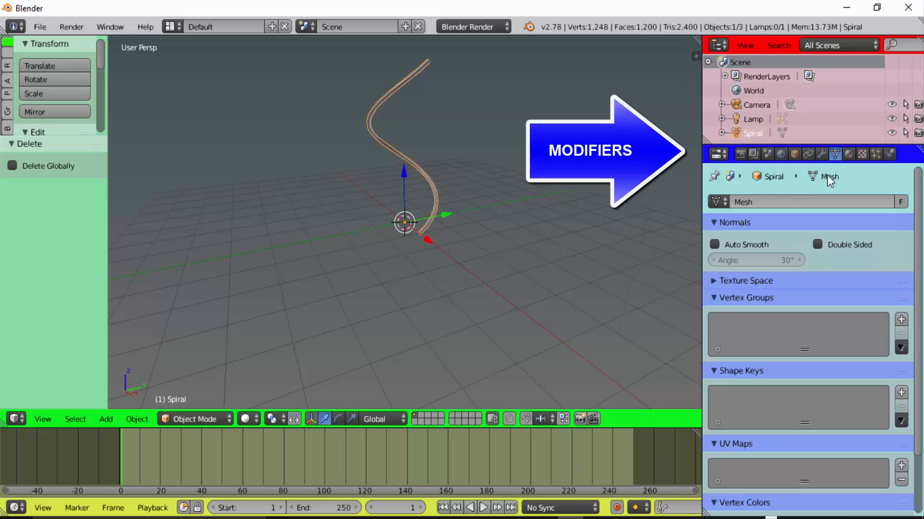
{"action": "left_click", "coordinate": [821, 153]}
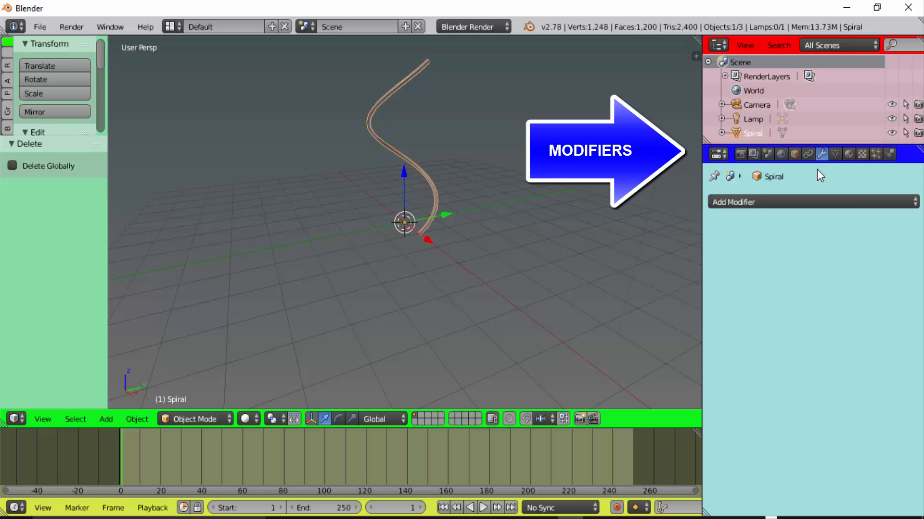
{"action": "left_click", "coordinate": [756, 199]}
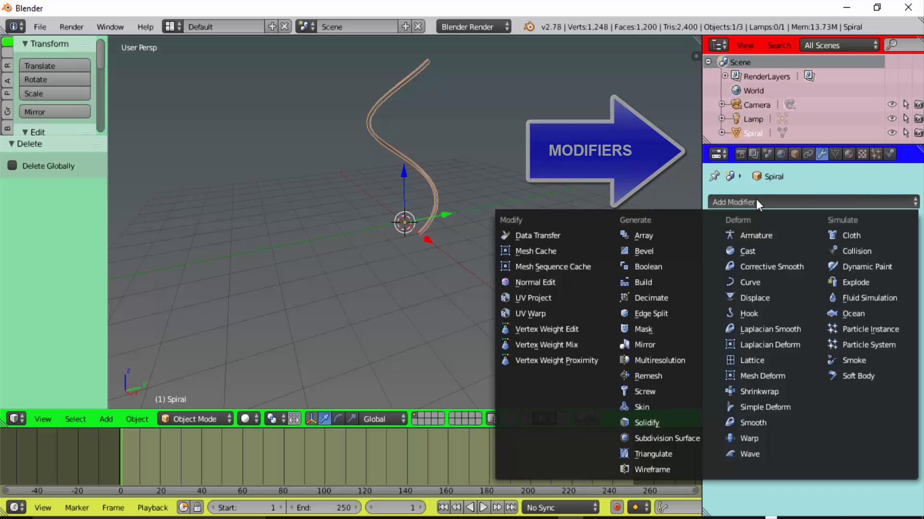
{"action": "left_click", "coordinate": [665, 303]}
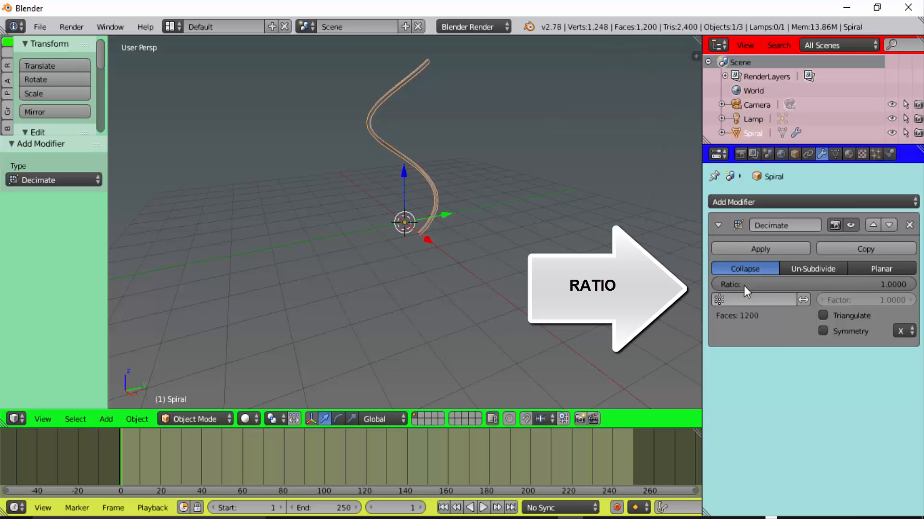
Set the Decimate ratio to 0.3 in Collapse mode and apply the modifier to the spiral
{"action": "left_click", "coordinate": [758, 284]}
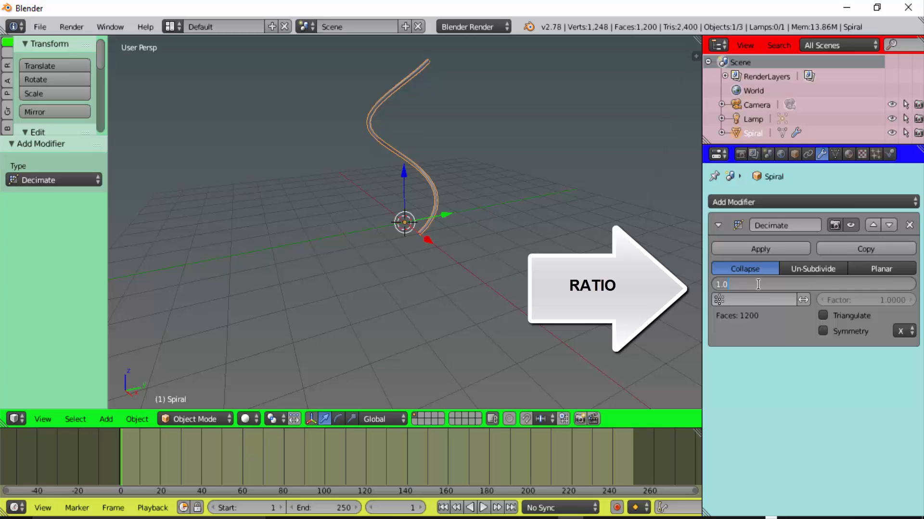
{"action": "type", "text": "0"}
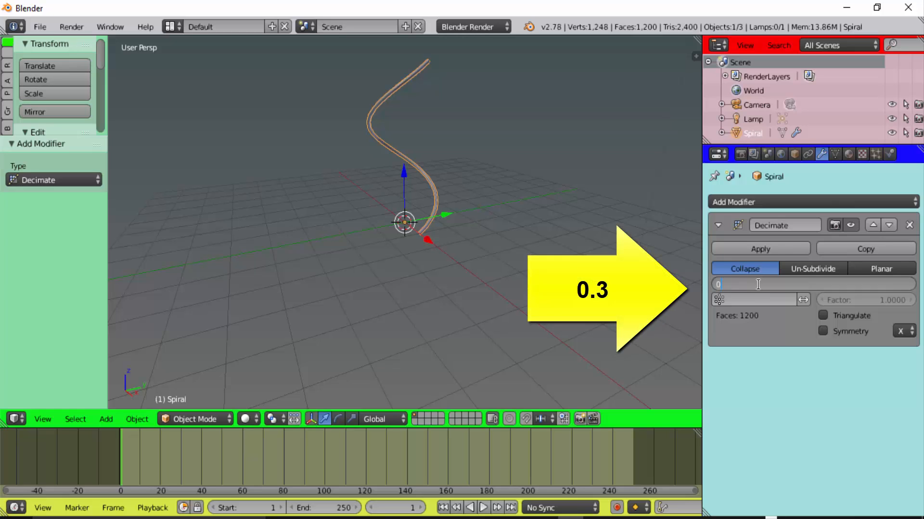
{"action": "type", "text": ".3"}
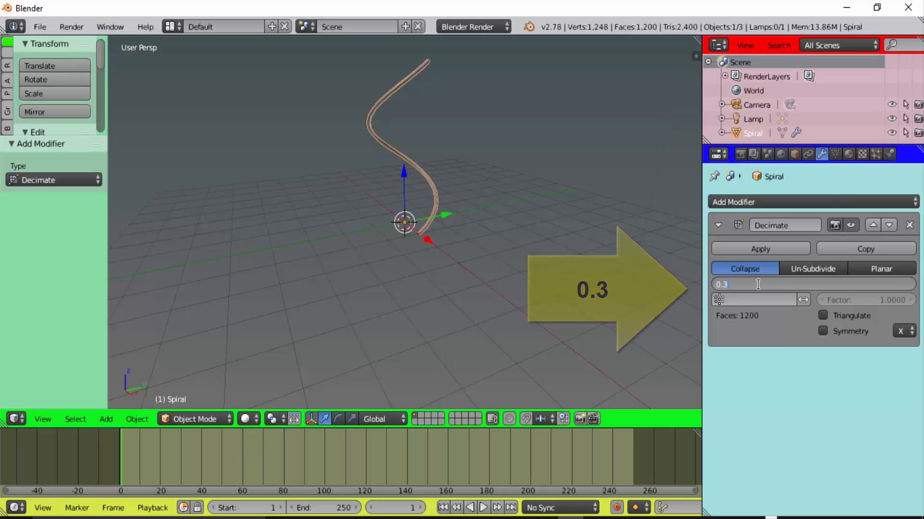
{"action": "key", "text": "Return"}
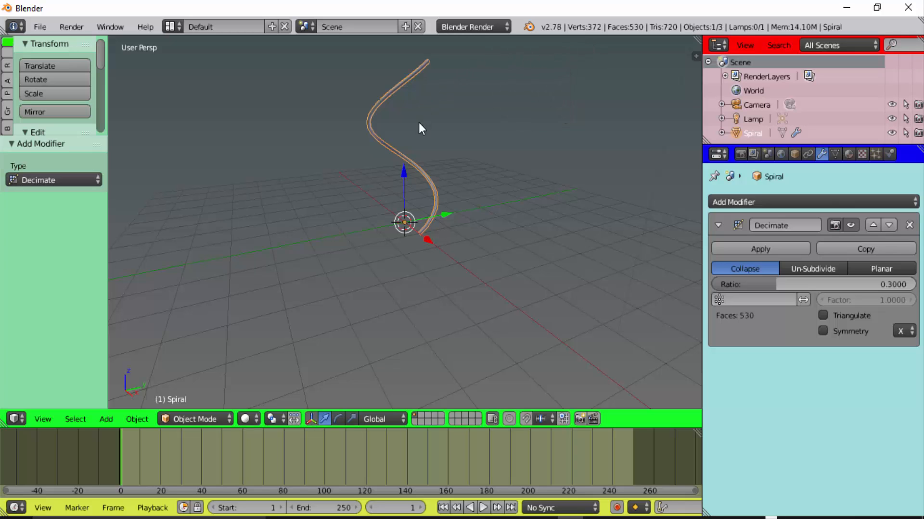
{"action": "scroll", "coordinate": [532, 230], "scroll_direction": "up", "scroll_amount": 4}
{"action": "scroll", "coordinate": [533, 230], "scroll_direction": "down", "scroll_amount": 5}
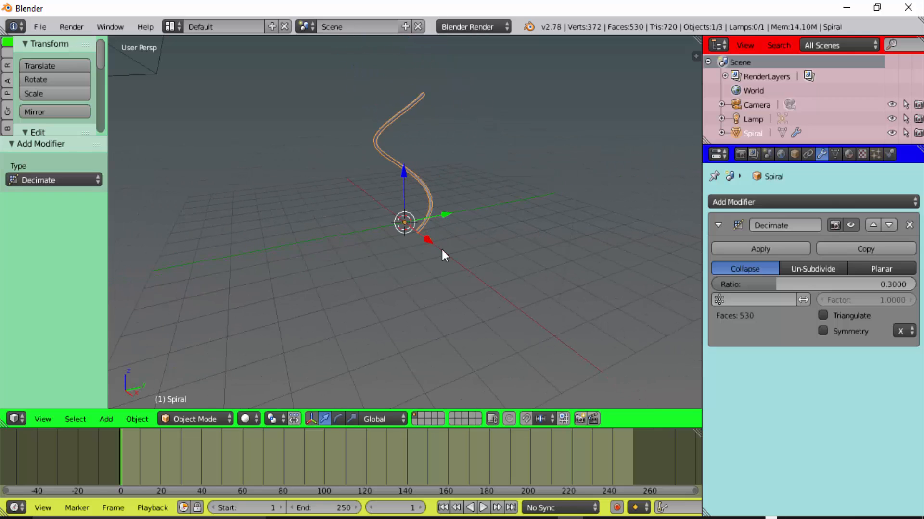
{"action": "left_click", "coordinate": [749, 246]}
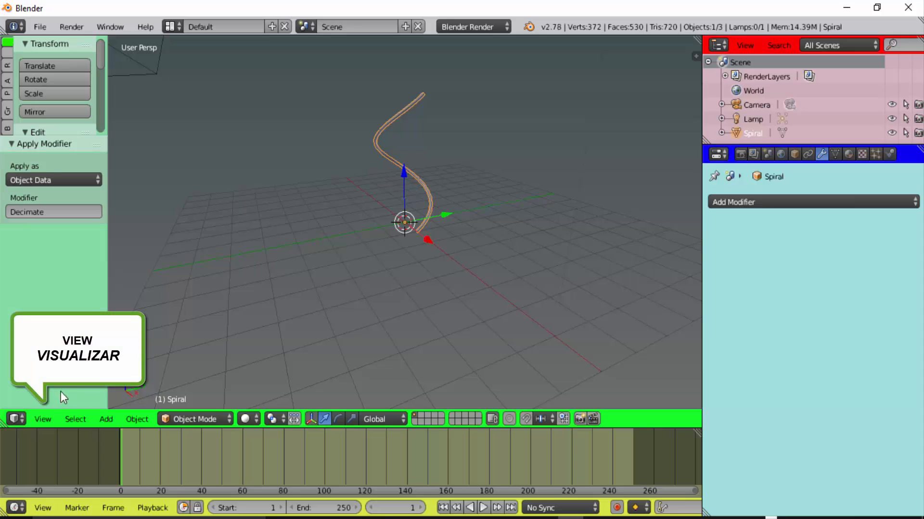
Switch the 3D view to the front view in orthographic projection
{"action": "left_click", "coordinate": [43, 417]}
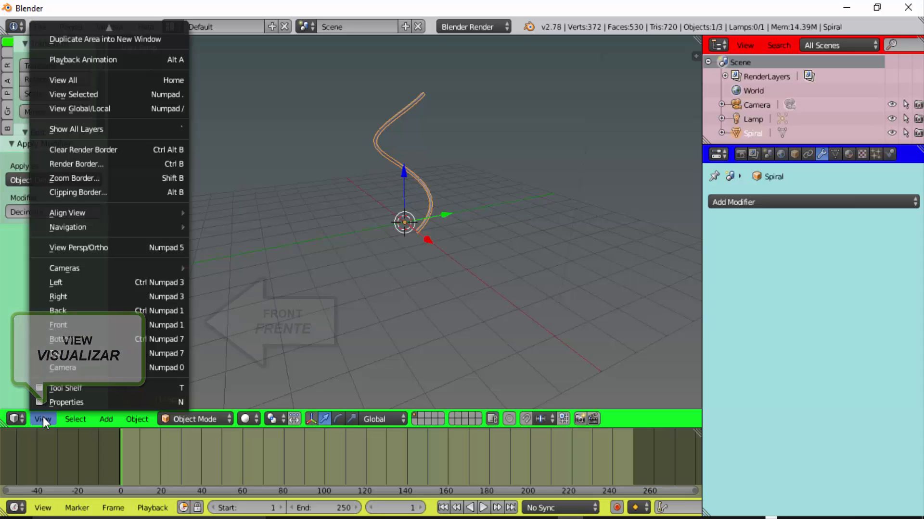
{"action": "left_click", "coordinate": [56, 329]}
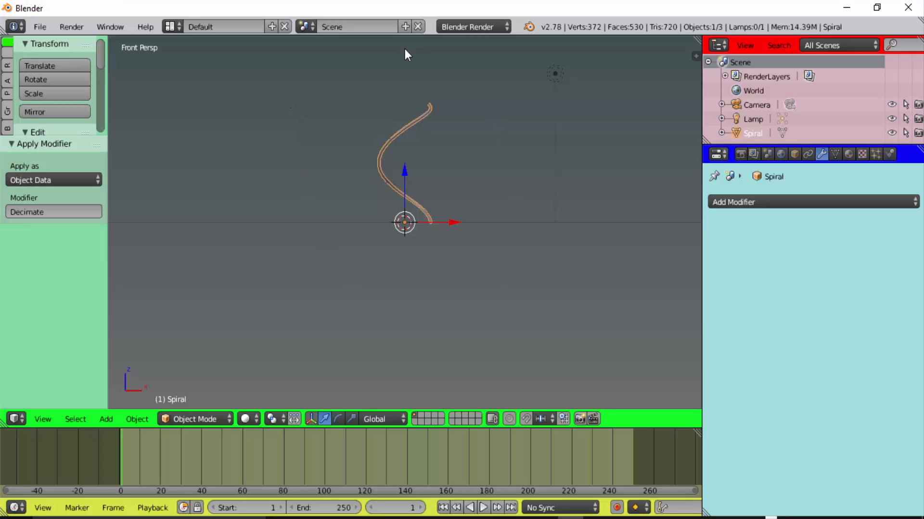
{"action": "left_click", "coordinate": [44, 416]}
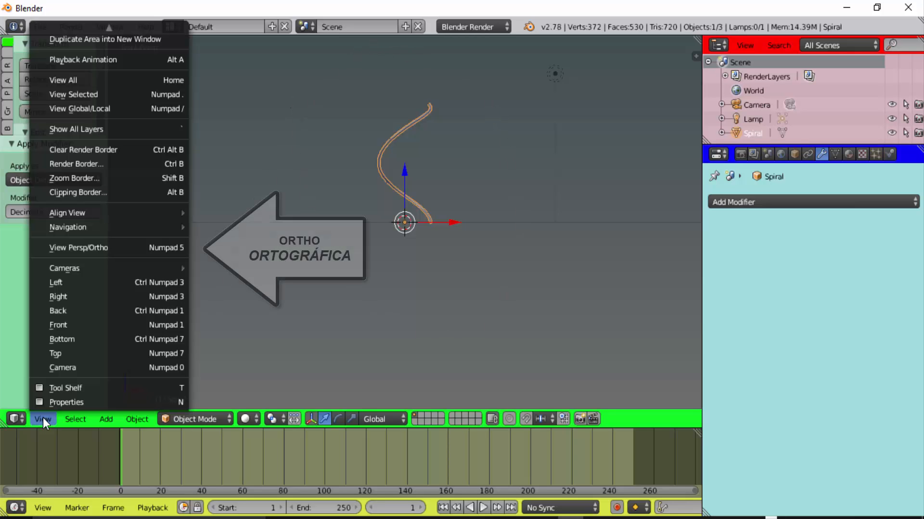
{"action": "left_click", "coordinate": [85, 247]}
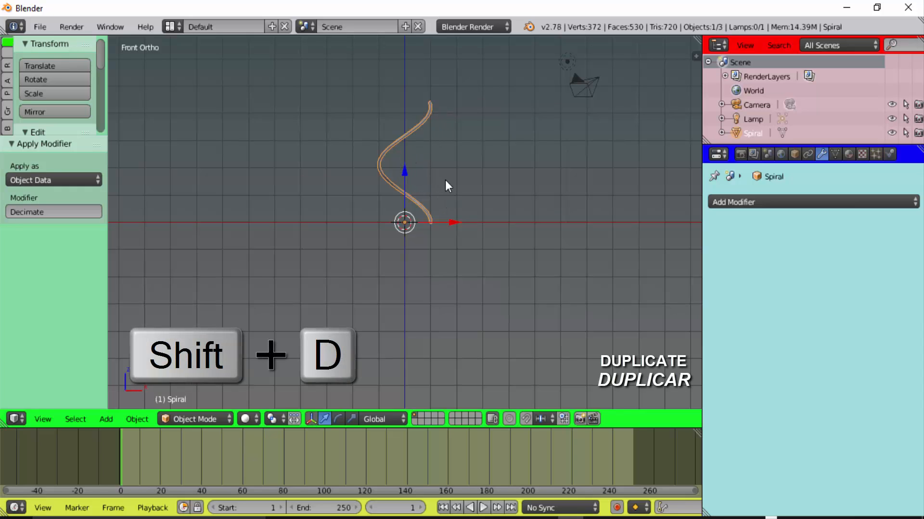
Duplicate the spiral in place and rotate the copy 180° about the global Z axis
{"action": "key", "text": "shift+d"}
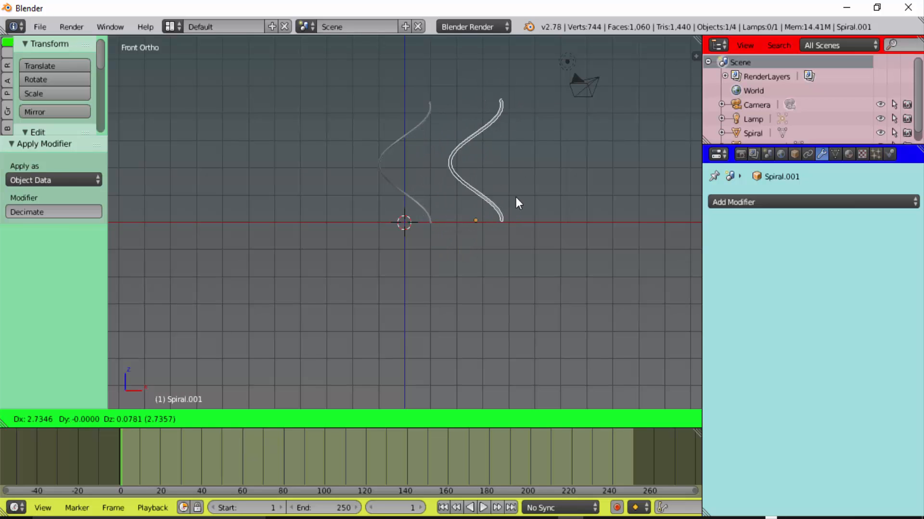
{"action": "key", "text": "Escape"}
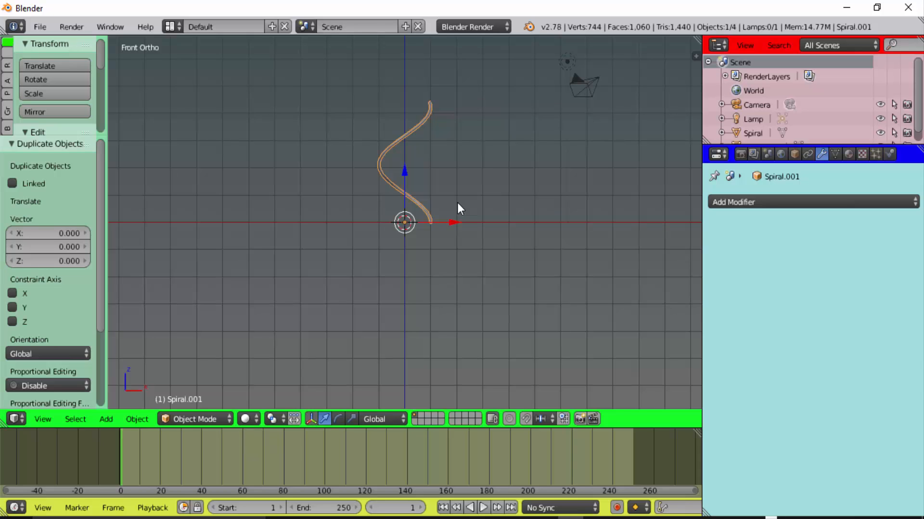
{"action": "type", "text": "rz"}
{"action": "type", "text": "180"}
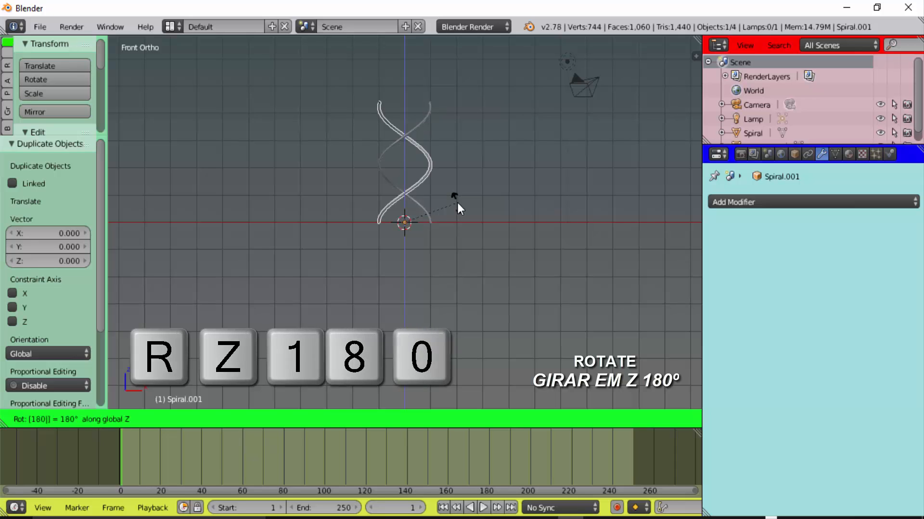
{"action": "left_click", "coordinate": [453, 192]}
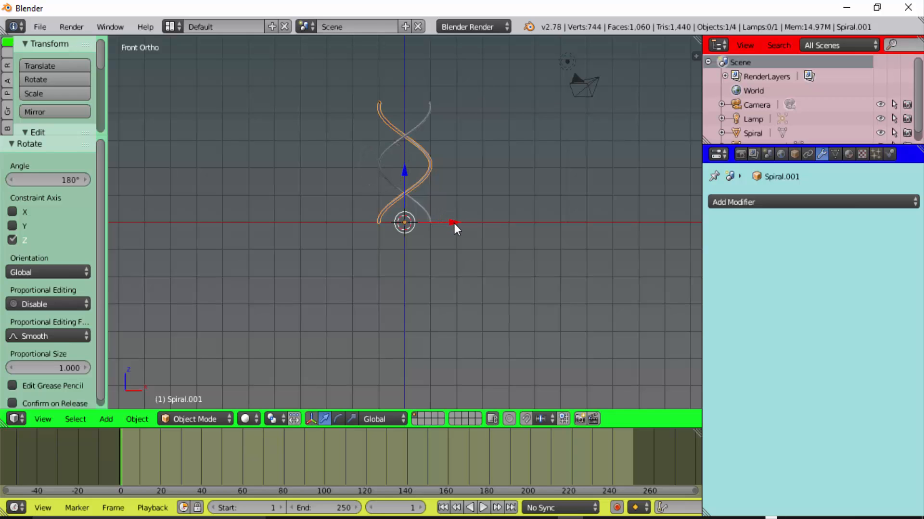
Move the rotated copy about -1.771 along X and join it with the original spiral into one object
{"action": "left_click_drag", "start_coordinate": [454, 223], "coordinate": [408, 226]}
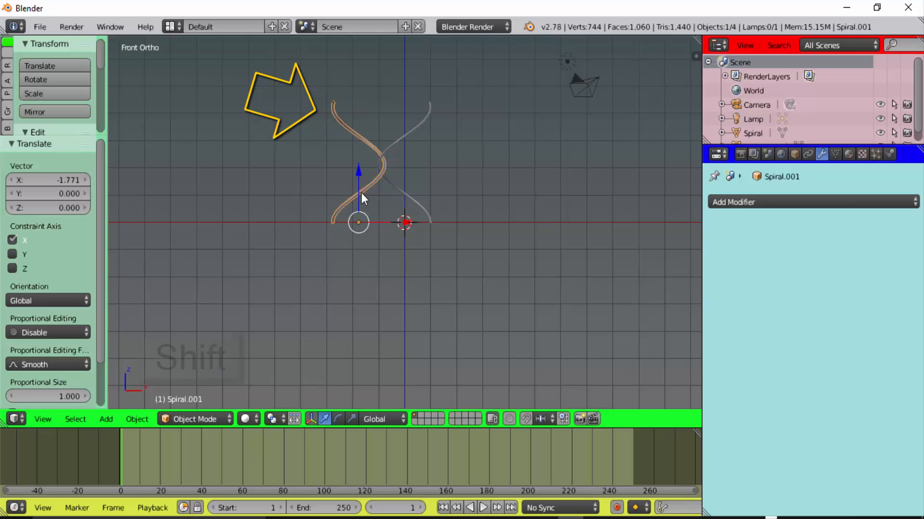
{"action": "left_click", "coordinate": [428, 114], "text": "shift"}
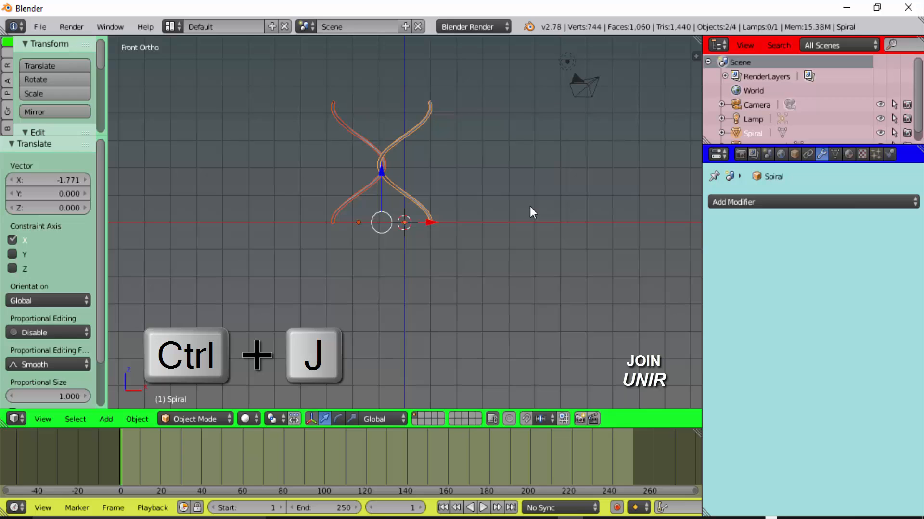
{"action": "key", "text": "ctrl+j"}
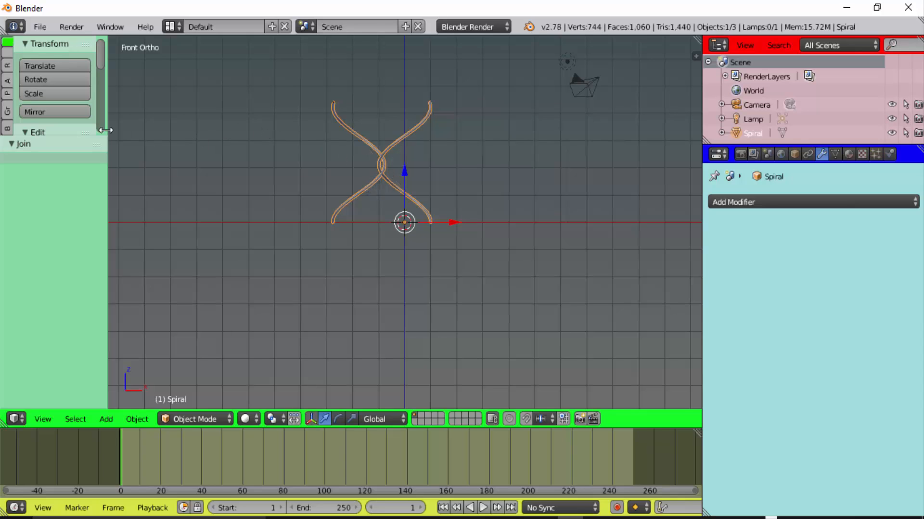
Set the joined spiral's origin to its center of mass and apply its rotation and scale
{"action": "mouse_move", "coordinate": [92, 140]}
{"action": "left_mouse_down"}
{"action": "mouse_move", "coordinate": [61, 283]}
{"action": "mouse_move", "coordinate": [66, 358]}
{"action": "left_mouse_up"}
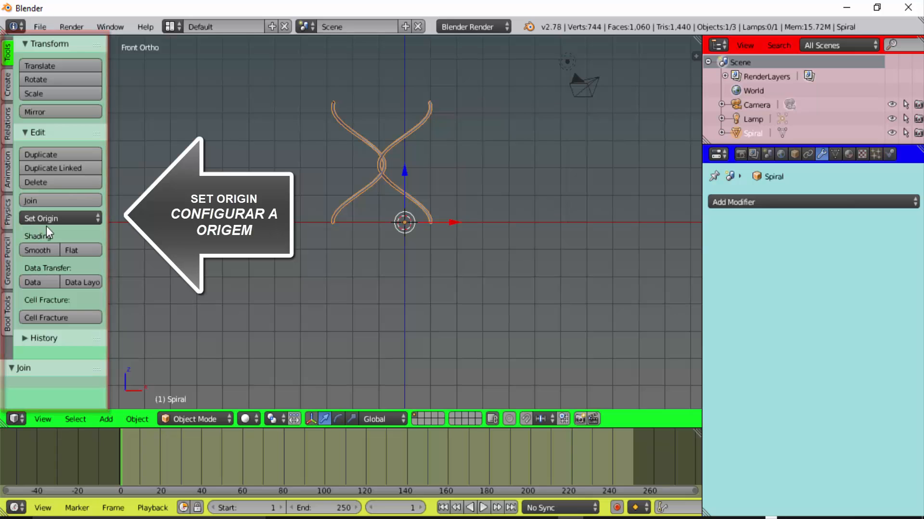
{"action": "left_click", "coordinate": [74, 219]}
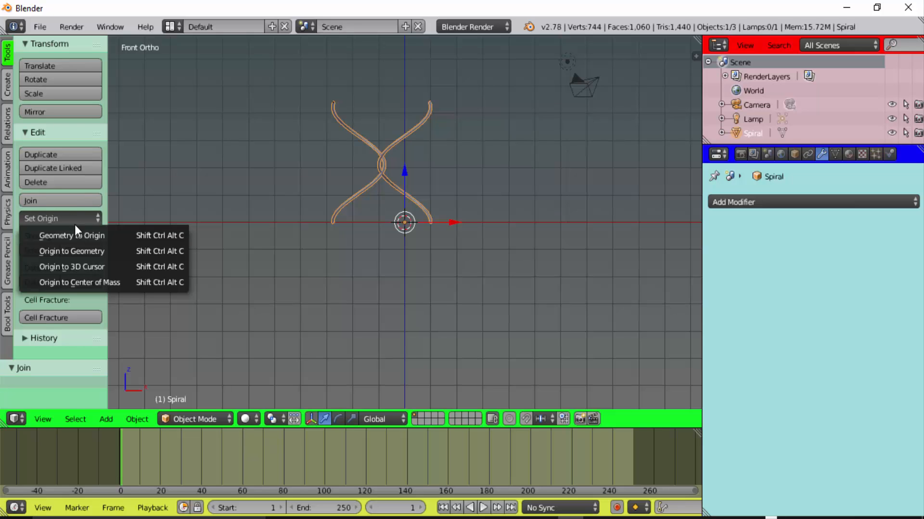
{"action": "left_click", "coordinate": [98, 283]}
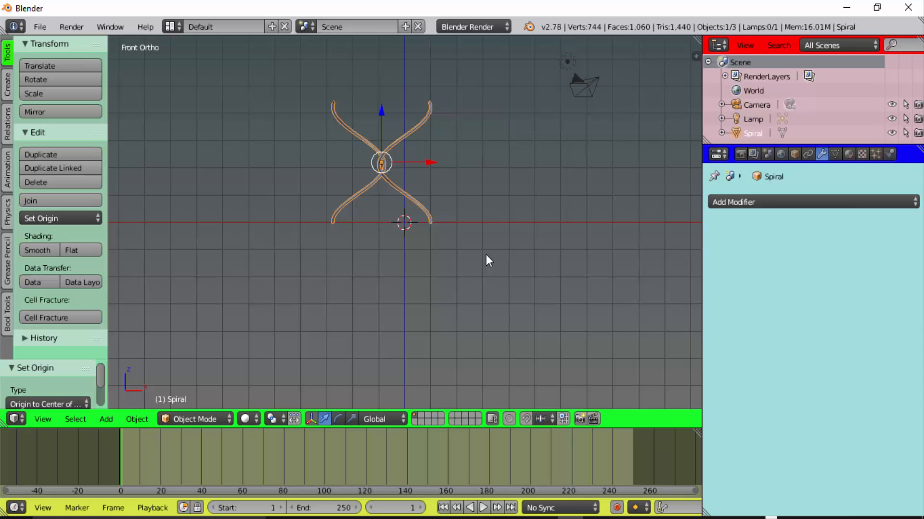
{"action": "key", "text": "ctrl+a"}
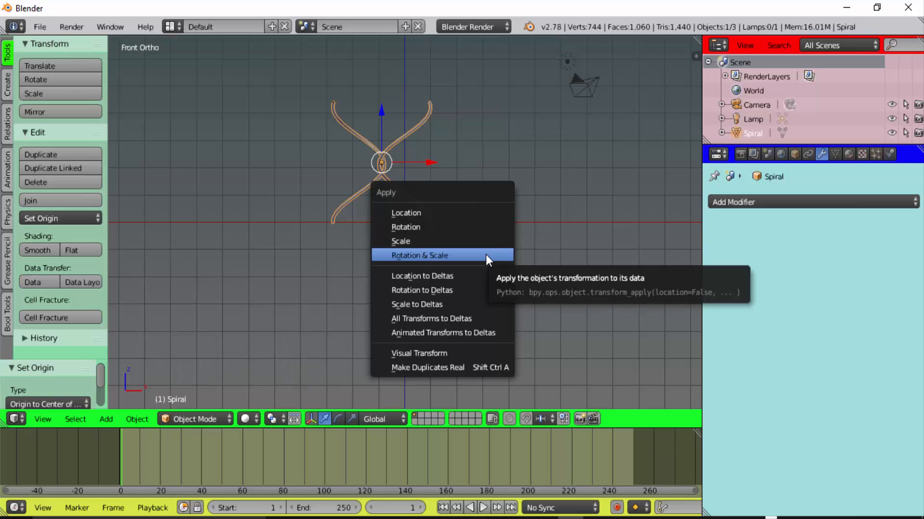
{"action": "left_click", "coordinate": [430, 254]}
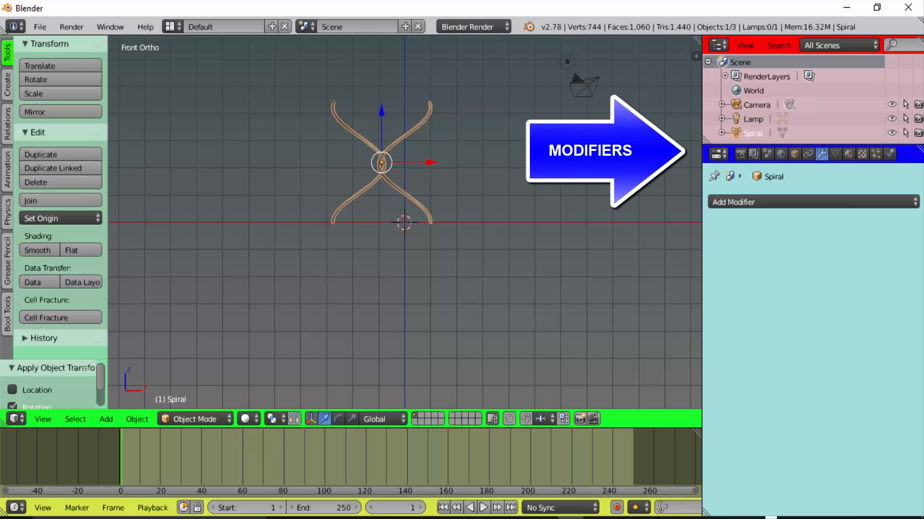
Add an Array modifier to the joined spiral and set its relative X offset to 1.6
{"action": "left_click", "coordinate": [716, 202]}
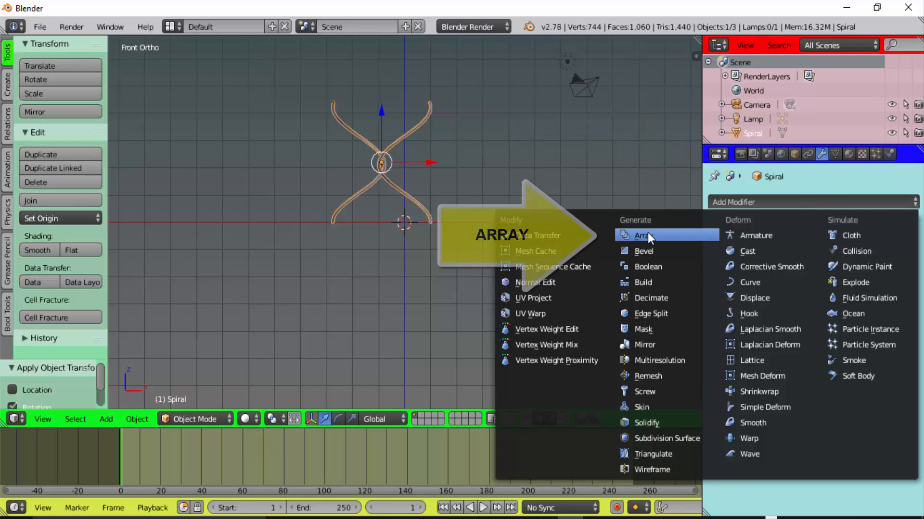
{"action": "left_click", "coordinate": [645, 177]}
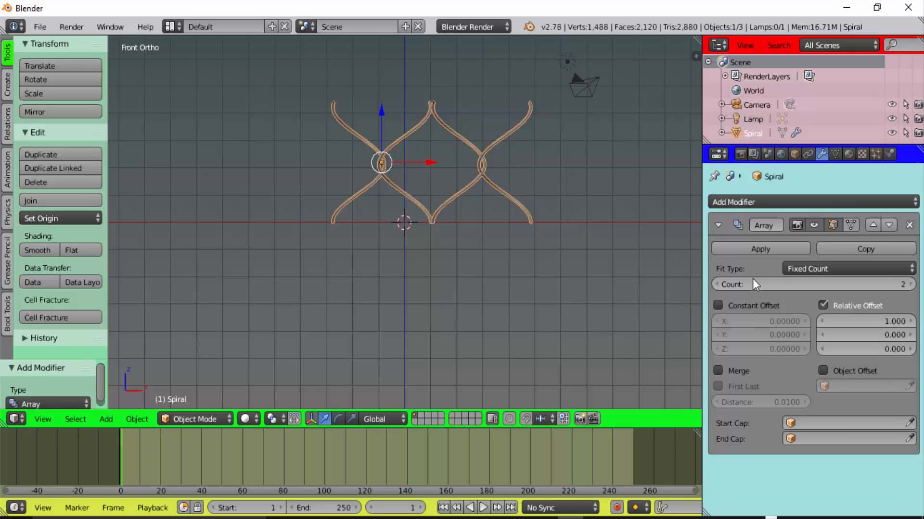
{"action": "left_click_drag", "start_coordinate": [871, 319], "coordinate": [907, 320]}
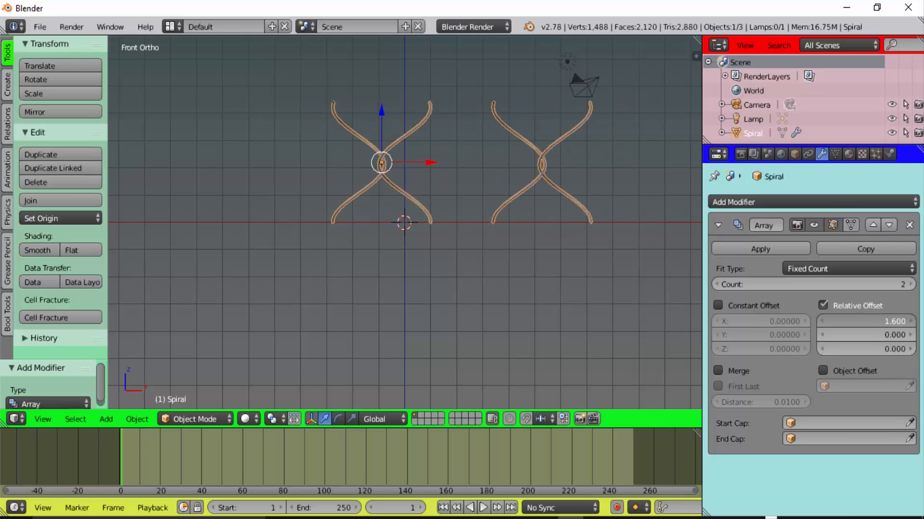
Turn off the array's relative offset and use a constant offset of about 3.53 in X so neighbouring copies interlock
{"action": "left_click", "coordinate": [822, 304]}
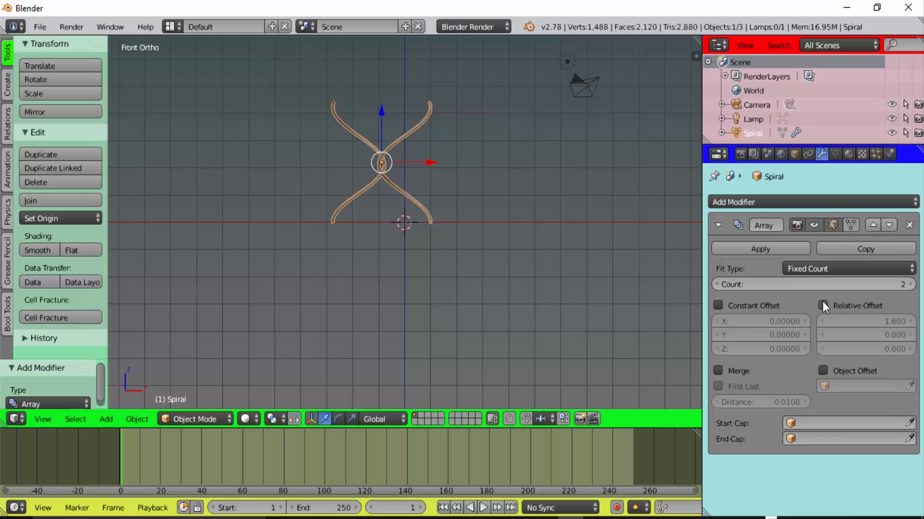
{"action": "left_click", "coordinate": [717, 306]}
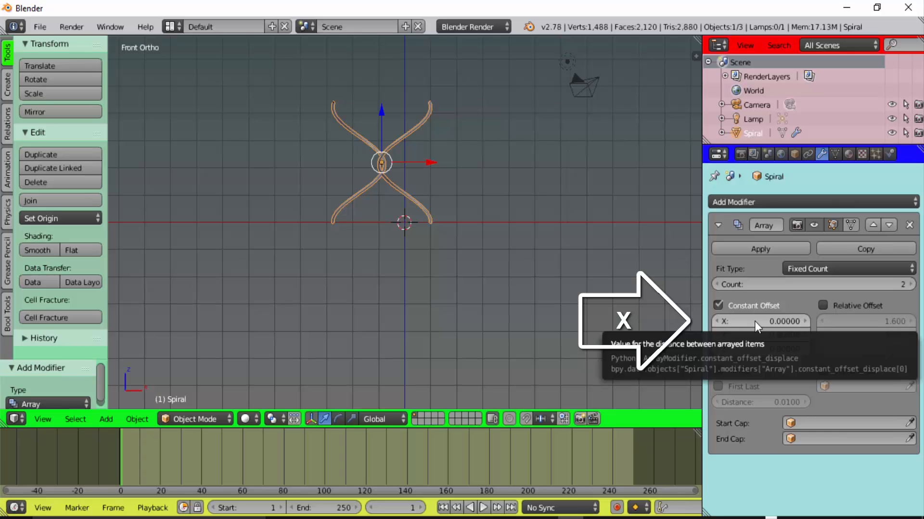
{"action": "left_click_drag", "start_coordinate": [754, 322], "coordinate": [910, 321]}
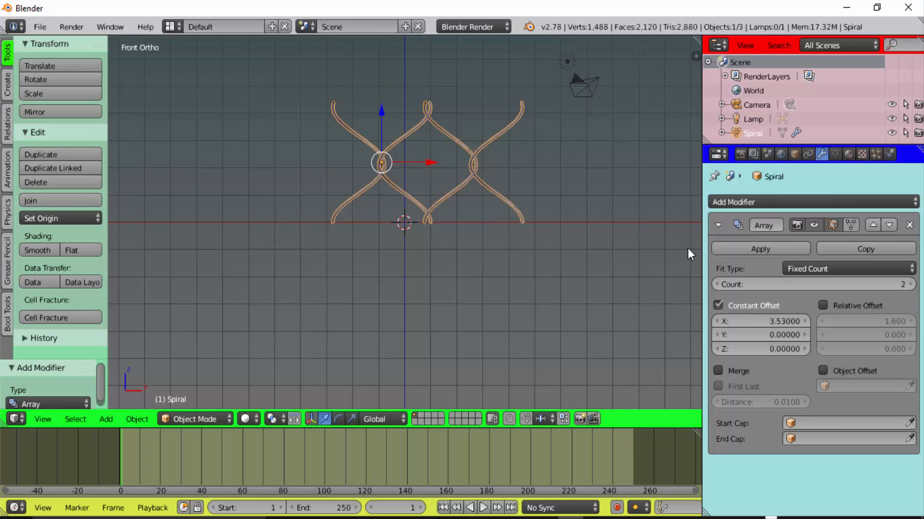
Raise the Array modifier's count to 4
{"action": "scroll", "coordinate": [517, 238], "scroll_direction": "down", "scroll_amount": 6}
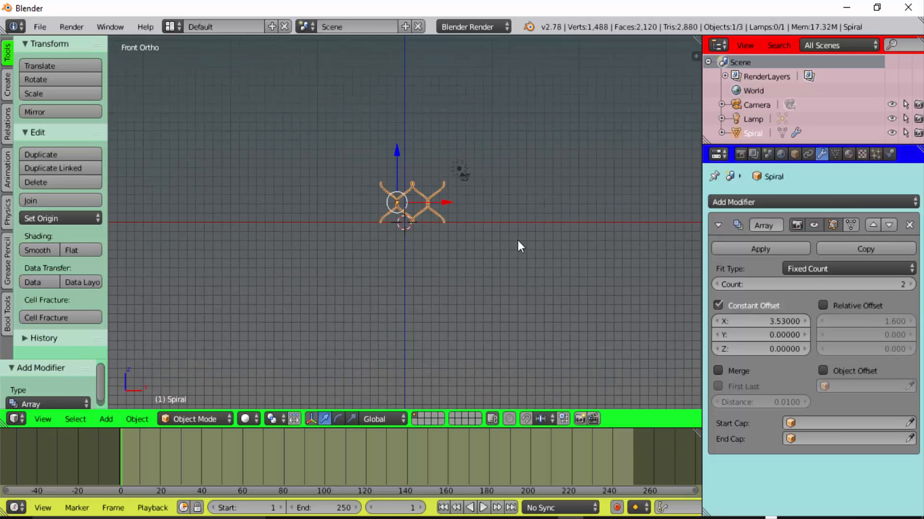
{"action": "scroll", "coordinate": [518, 241], "scroll_direction": "down", "scroll_amount": 2}
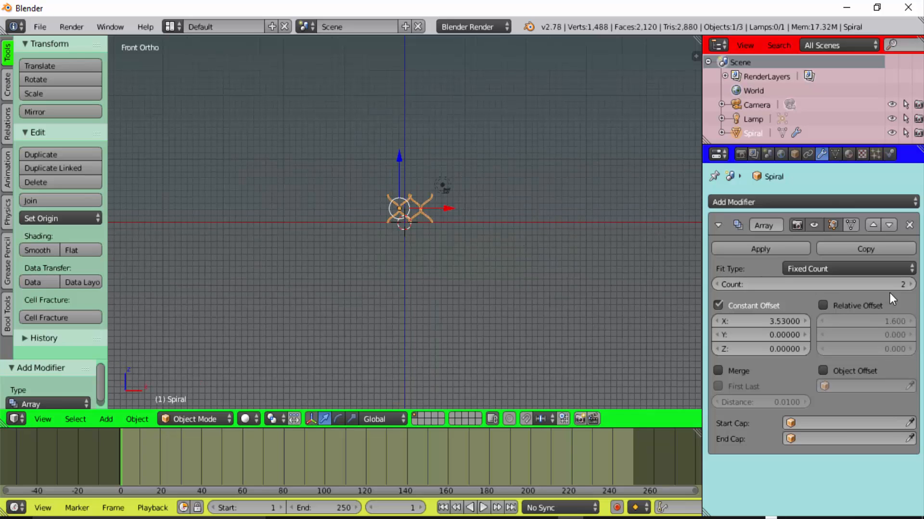
{"action": "left_click", "coordinate": [910, 284]}
{"action": "left_click", "coordinate": [910, 284]}
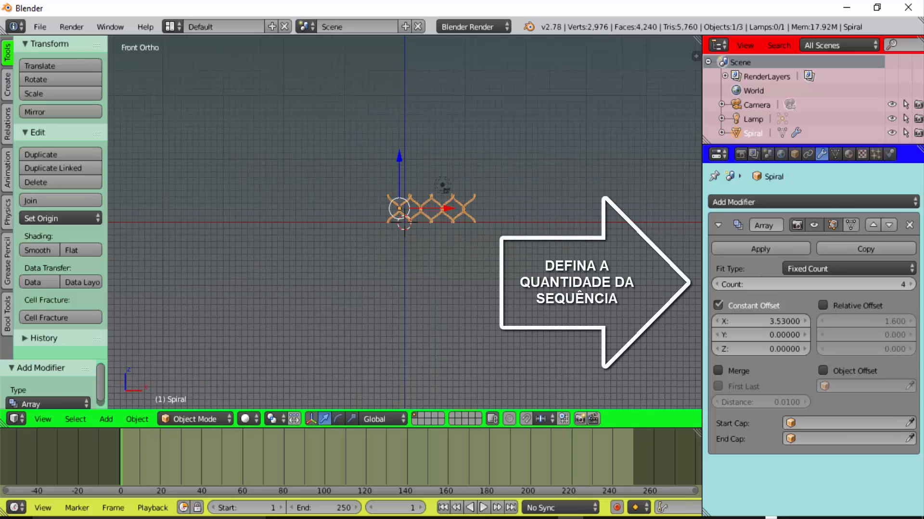
Raise the Array modifier's count to 12 to lengthen the mesh strip and apply the modifier
{"action": "left_click", "coordinate": [910, 284]}
{"action": "left_click", "coordinate": [911, 285]}
{"action": "left_click", "coordinate": [911, 284]}
{"action": "left_click", "coordinate": [910, 284]}
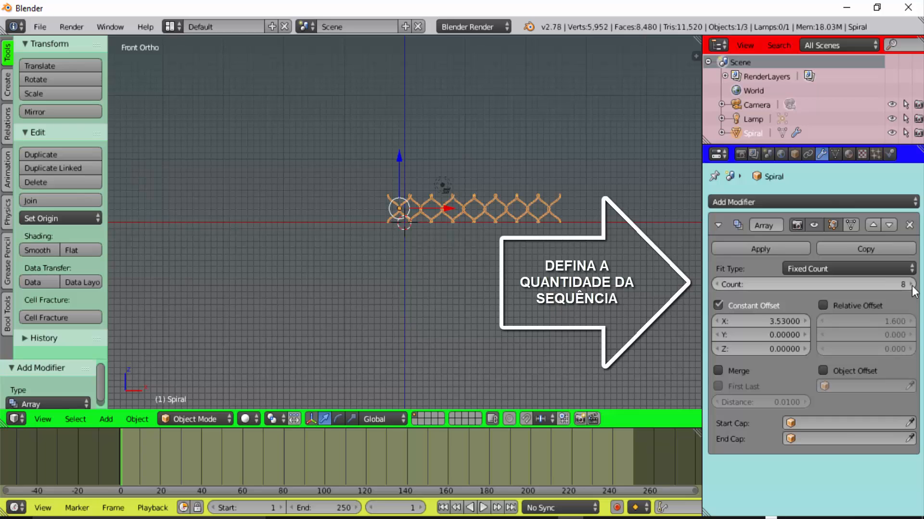
{"action": "left_click", "coordinate": [910, 284]}
{"action": "left_click", "coordinate": [910, 284]}
{"action": "left_click", "coordinate": [910, 284]}
{"action": "left_click", "coordinate": [911, 285]}
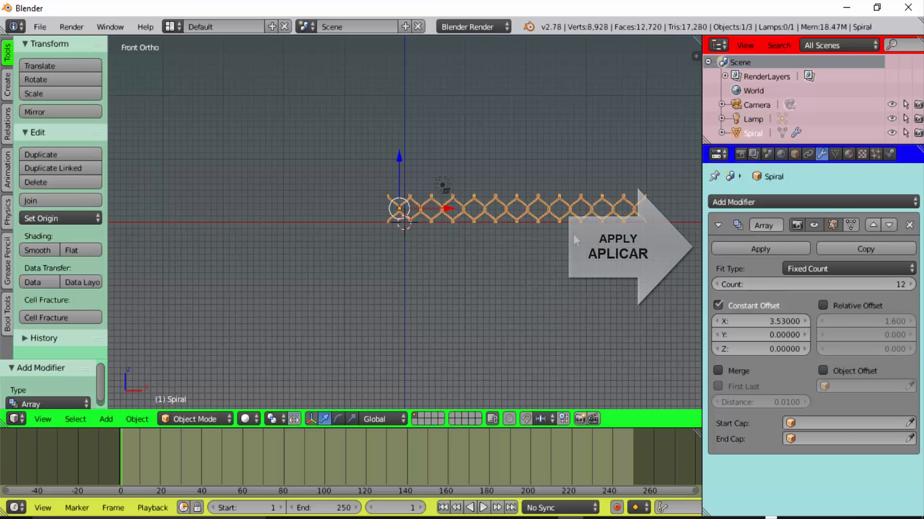
{"action": "left_click", "coordinate": [793, 250]}
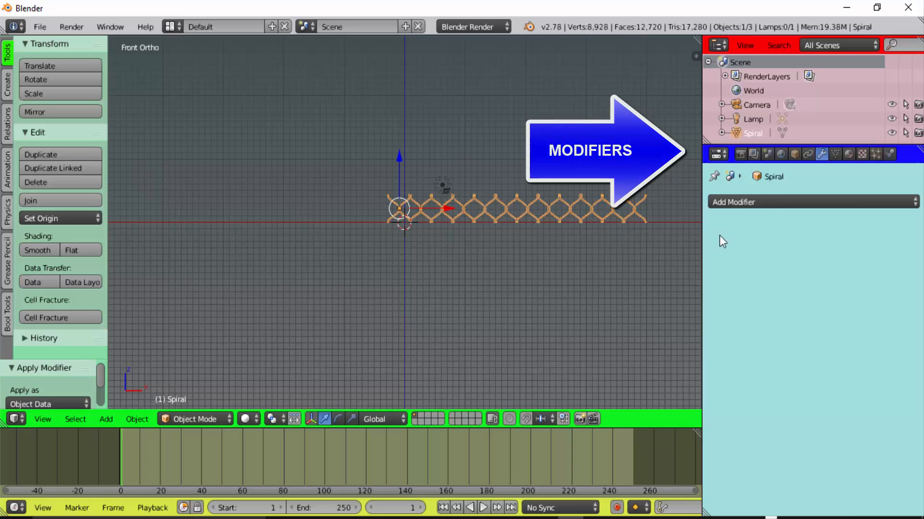
Add another Array modifier to the mesh strip and switch it from relative offset to constant offset
{"action": "left_click", "coordinate": [773, 199]}
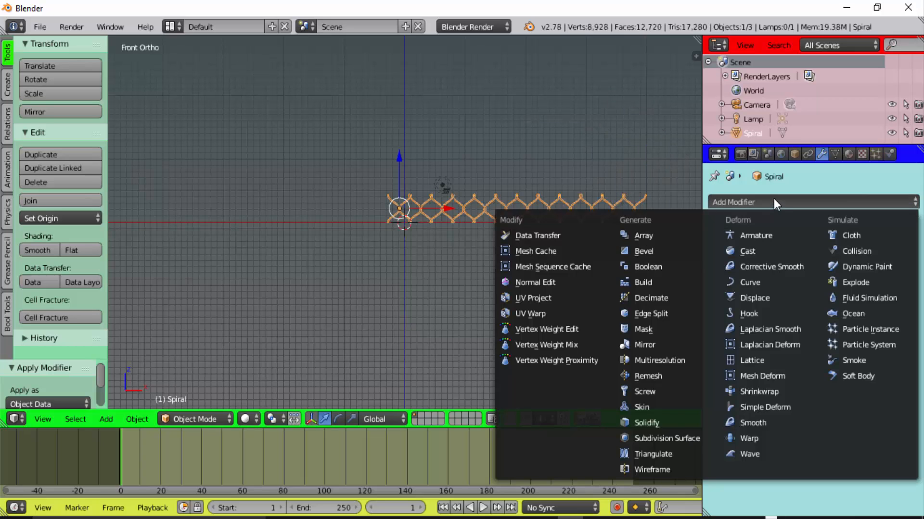
{"action": "left_click", "coordinate": [660, 237]}
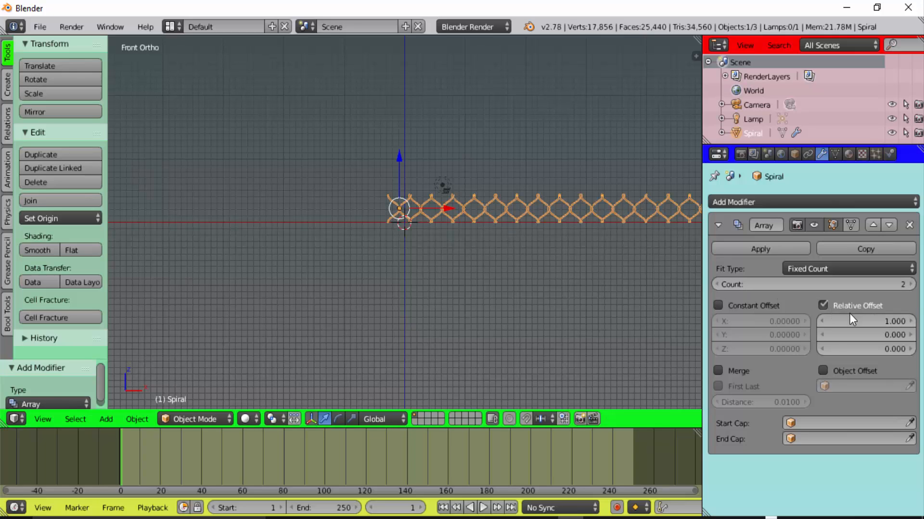
{"action": "left_click", "coordinate": [823, 305]}
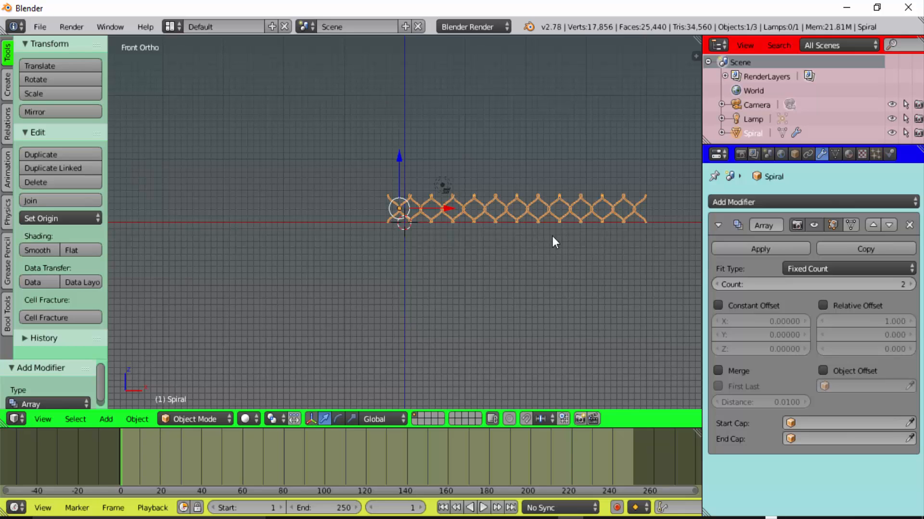
{"action": "left_click", "coordinate": [718, 306]}
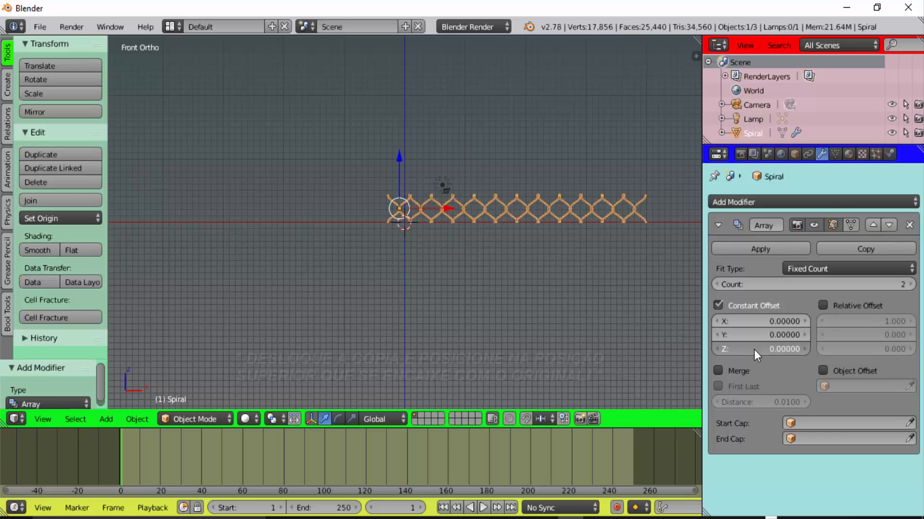
Set the array's constant Z offset to 4.25 so the upper copy interlocks with the original strip
{"action": "left_click_drag", "start_coordinate": [769, 350], "coordinate": [896, 349]}
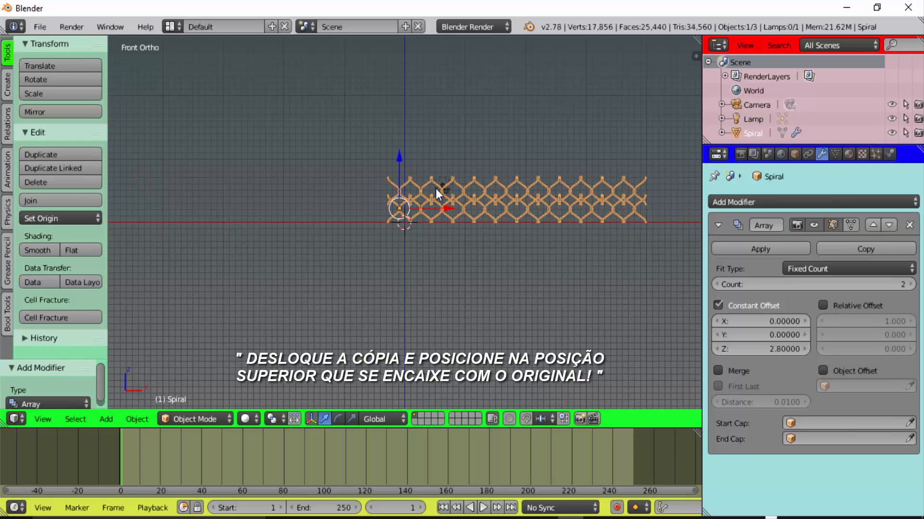
{"action": "scroll", "coordinate": [453, 197], "scroll_direction": "up", "scroll_amount": 7}
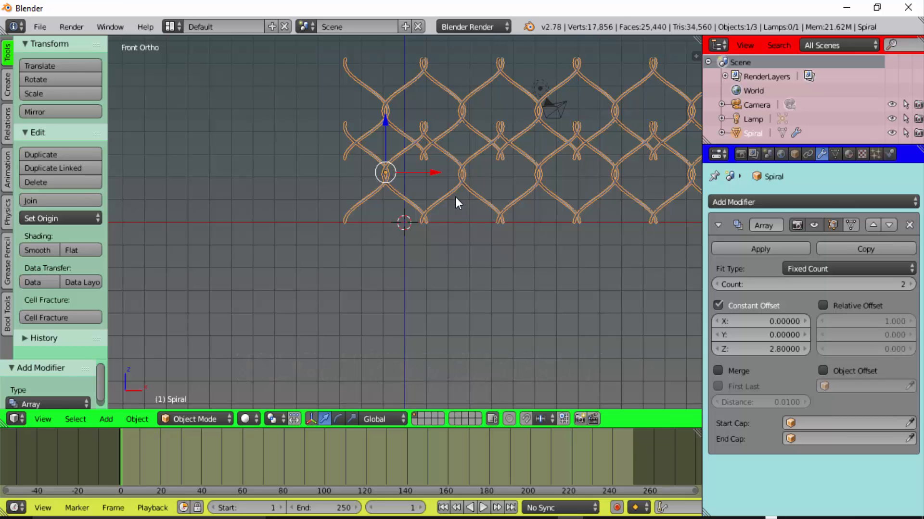
{"action": "middle_click_drag", "start_coordinate": [455, 196], "coordinate": [405, 268], "text": "shift"}
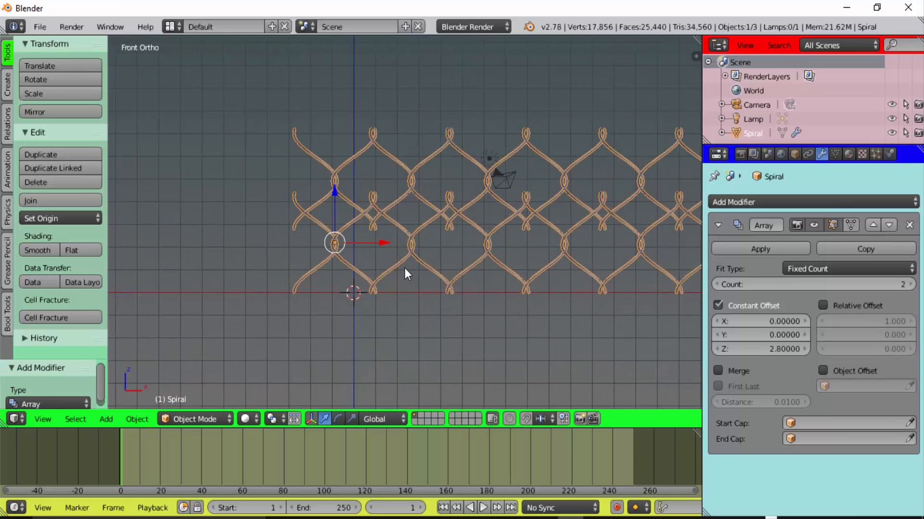
{"action": "scroll", "coordinate": [414, 268], "scroll_direction": "up", "scroll_amount": 3}
{"action": "scroll", "coordinate": [414, 269], "scroll_direction": "up", "scroll_amount": 2}
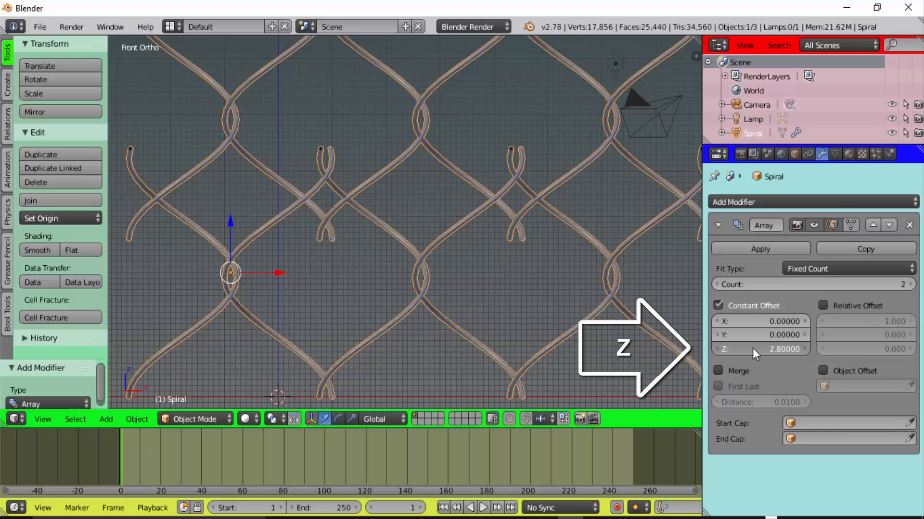
{"action": "left_click_drag", "start_coordinate": [770, 349], "coordinate": [835, 348]}
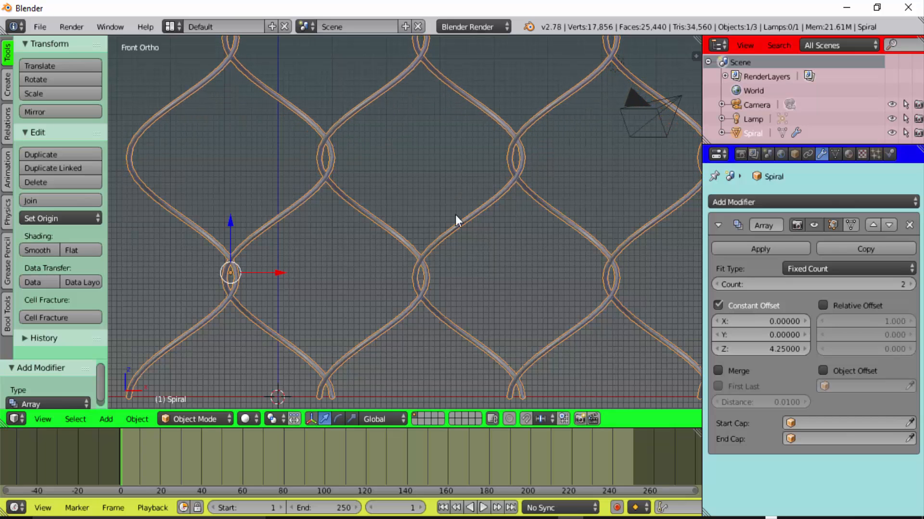
Raise the vertical array's count to 7 and apply the modifier to the mesh
{"action": "scroll", "coordinate": [336, 183], "scroll_direction": "down", "scroll_amount": 12}
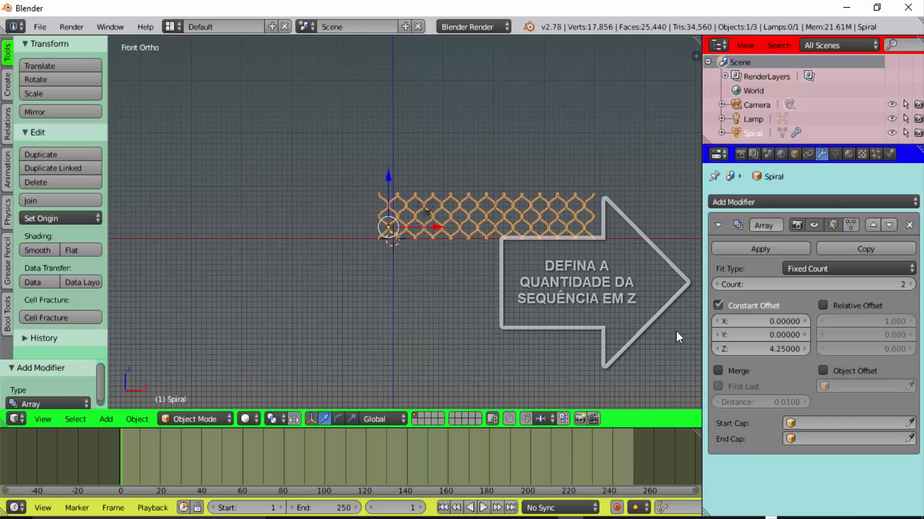
{"action": "left_click", "coordinate": [913, 287]}
{"action": "left_click", "coordinate": [913, 287]}
{"action": "left_click", "coordinate": [913, 287]}
{"action": "left_click", "coordinate": [914, 287]}
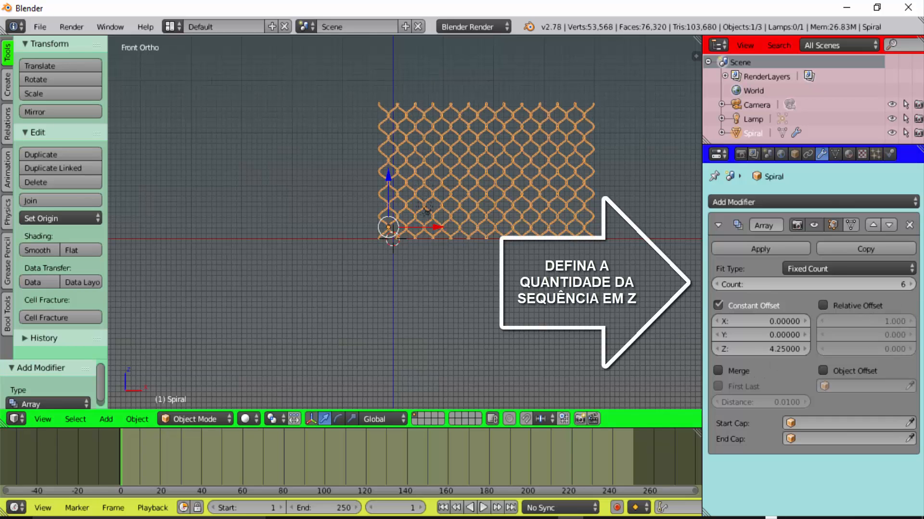
{"action": "left_click", "coordinate": [910, 284]}
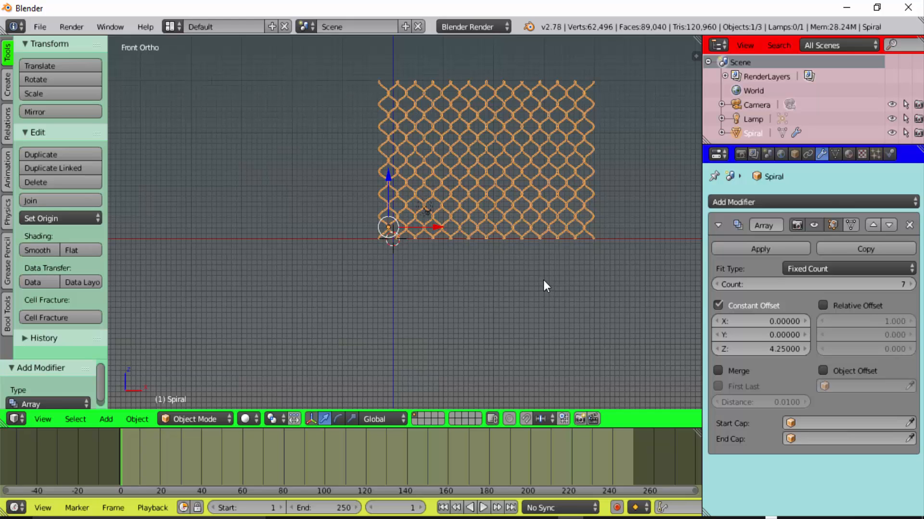
{"action": "left_click", "coordinate": [755, 249]}
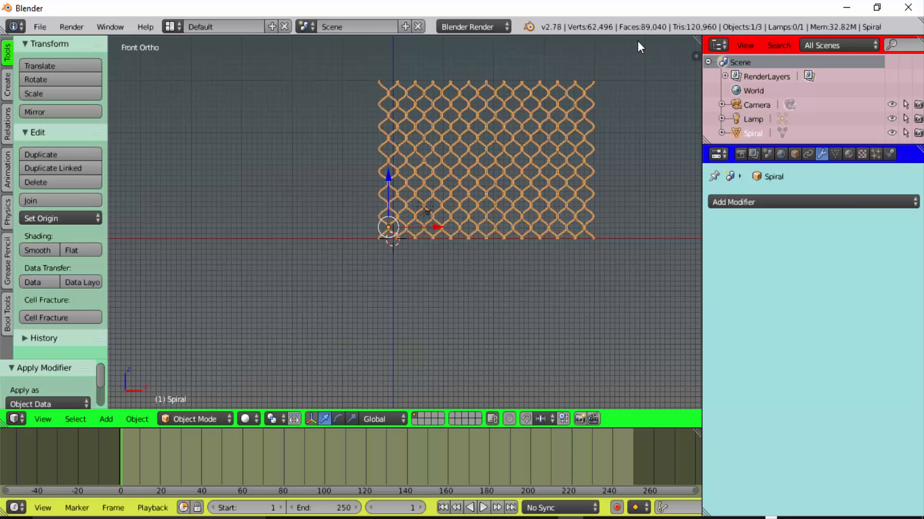
Add a Decimate modifier to the full mesh, set its Collapse ratio to 0.3 and apply it
{"action": "left_click", "coordinate": [798, 204]}
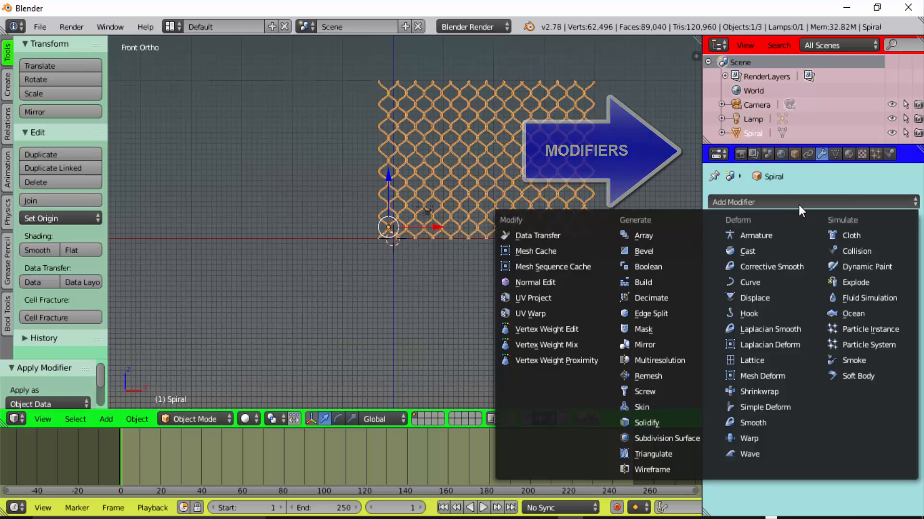
{"action": "left_click", "coordinate": [675, 297]}
{"action": "scroll", "coordinate": [472, 148], "scroll_direction": "up", "scroll_amount": 4}
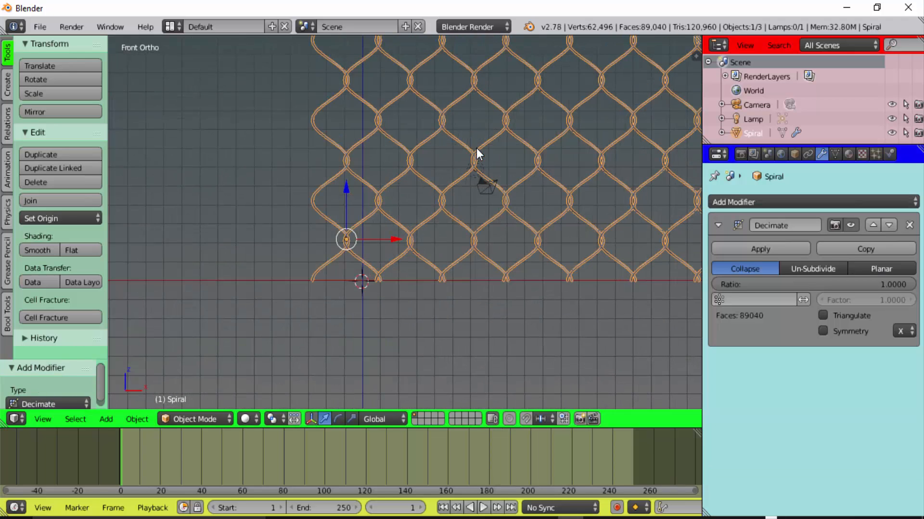
{"action": "scroll", "coordinate": [477, 149], "scroll_direction": "up", "scroll_amount": 4}
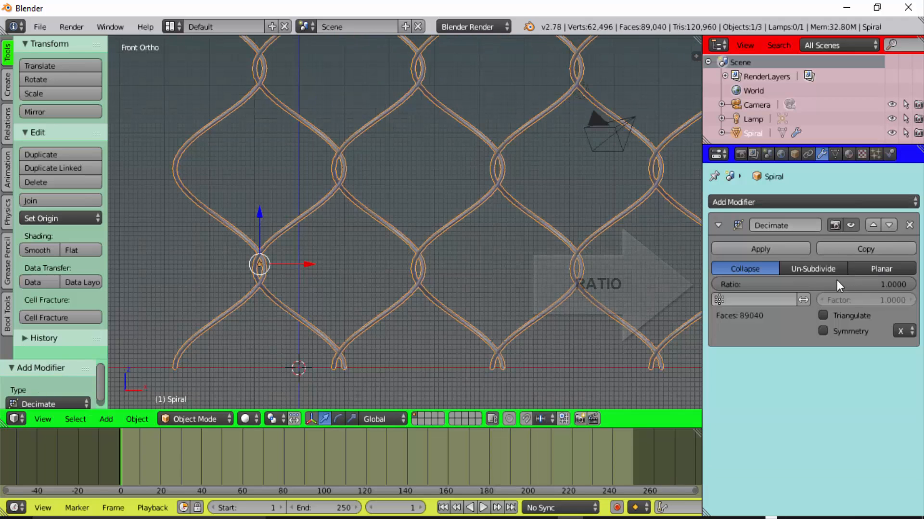
{"action": "left_click", "coordinate": [790, 284]}
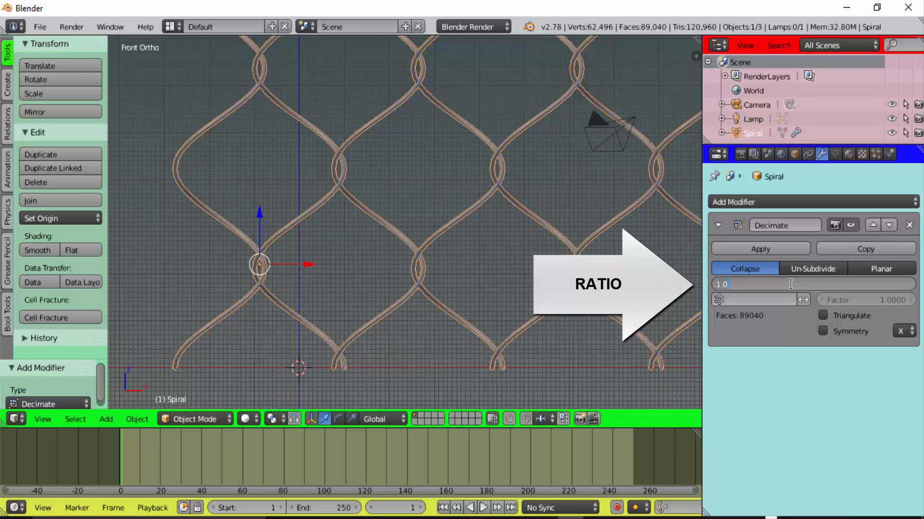
{"action": "type", "text": "0.3"}
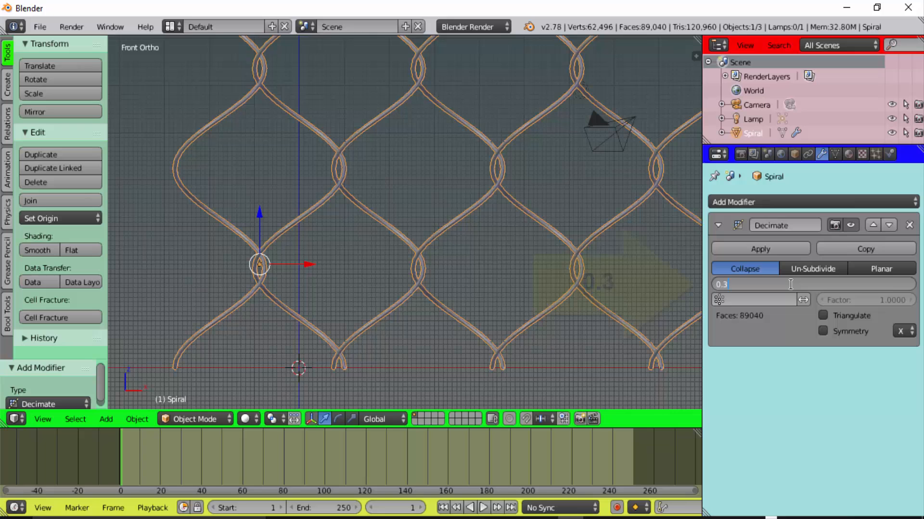
{"action": "key", "text": "Return"}
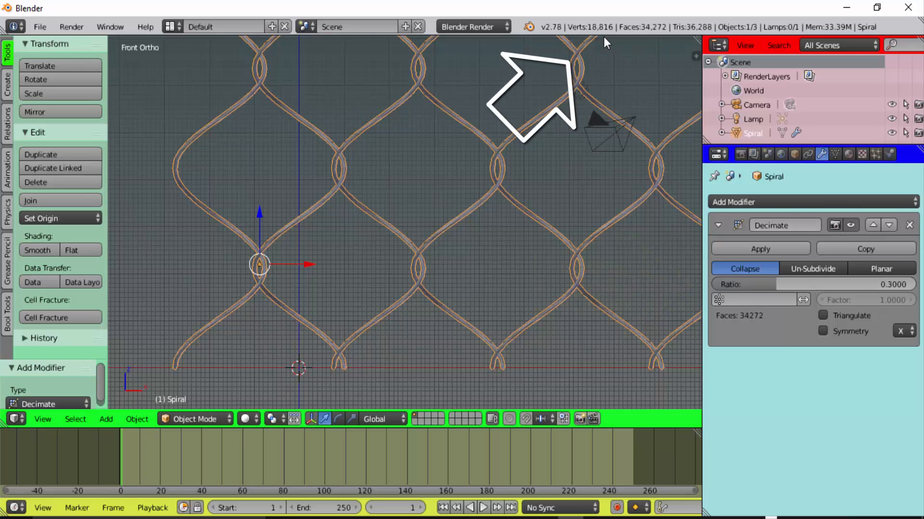
{"action": "scroll", "coordinate": [547, 142], "scroll_direction": "down", "scroll_amount": 4}
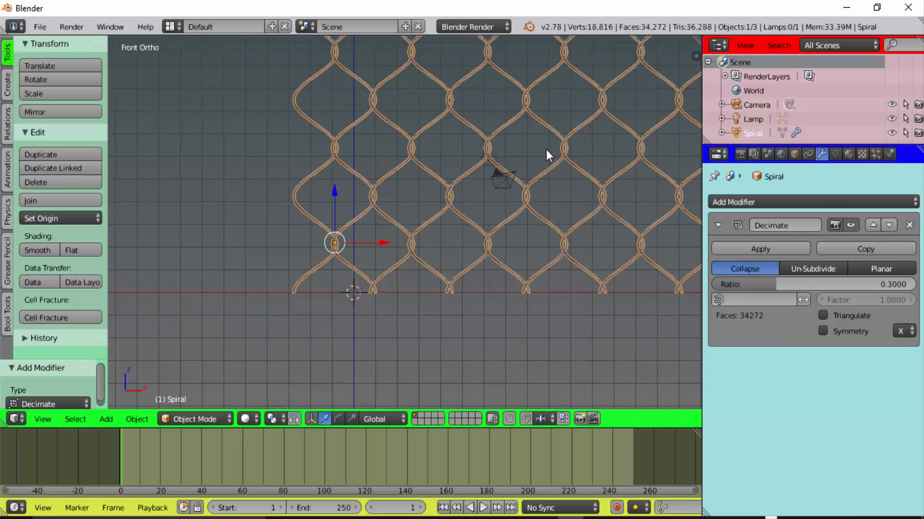
{"action": "scroll", "coordinate": [546, 149], "scroll_direction": "down", "scroll_amount": 6}
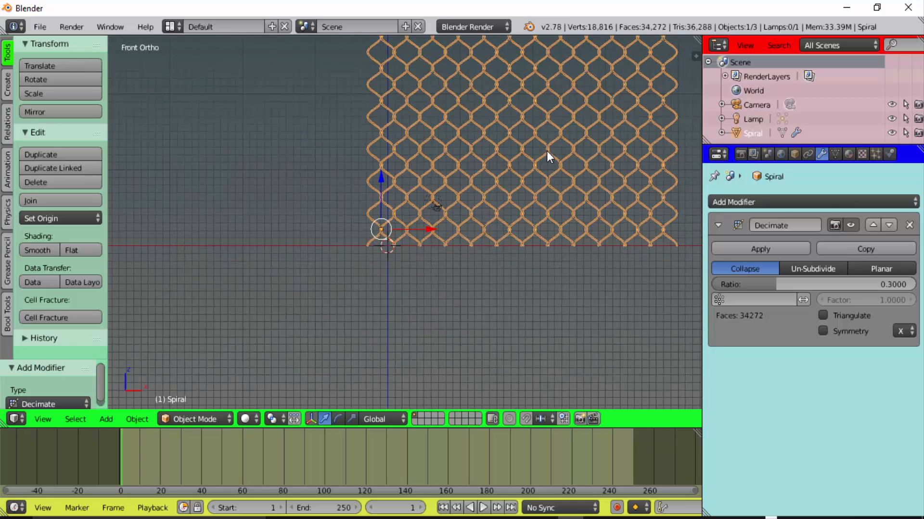
{"action": "scroll", "coordinate": [546, 151], "scroll_direction": "down", "scroll_amount": 2}
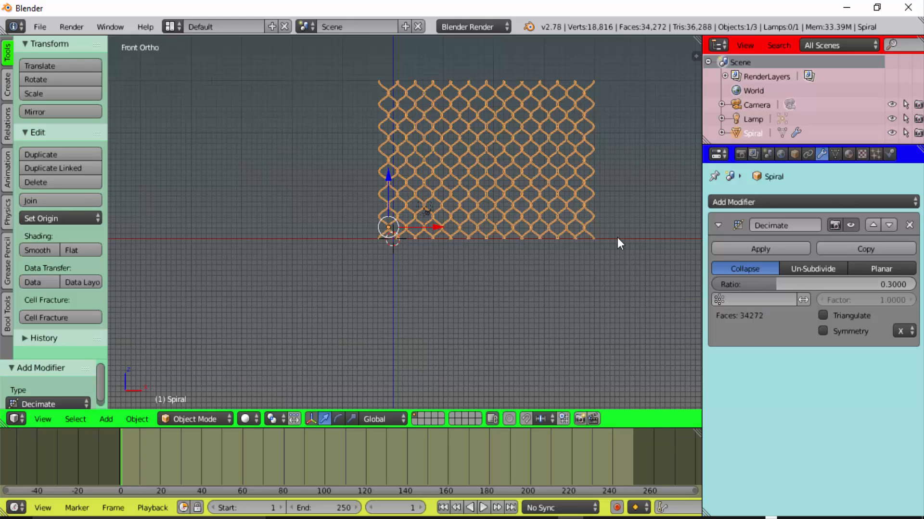
{"action": "left_click", "coordinate": [757, 250]}
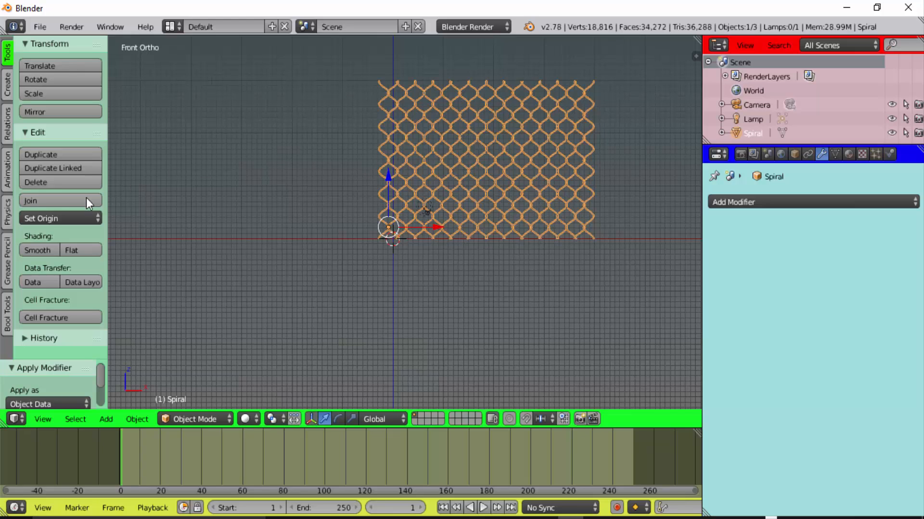
Set the mesh's origin to its center of mass and move the mesh along X and Z to center it on the 3D cursor
{"action": "left_click", "coordinate": [43, 218]}
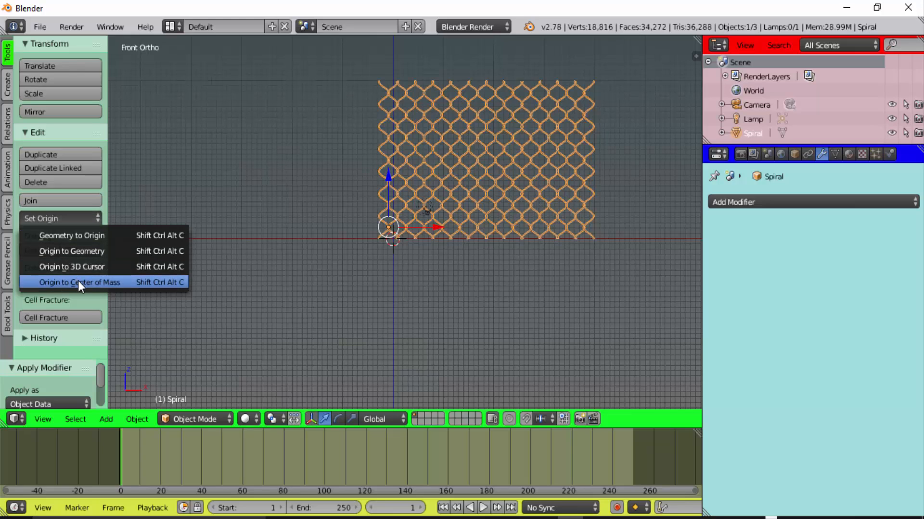
{"action": "left_click", "coordinate": [107, 282]}
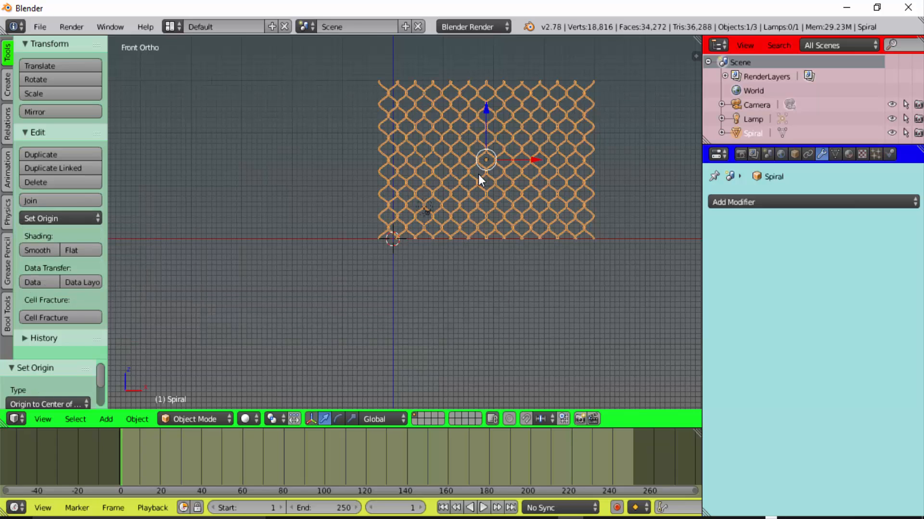
{"action": "left_click_drag", "start_coordinate": [536, 159], "coordinate": [442, 163]}
{"action": "left_click_drag", "start_coordinate": [392, 109], "coordinate": [404, 188]}
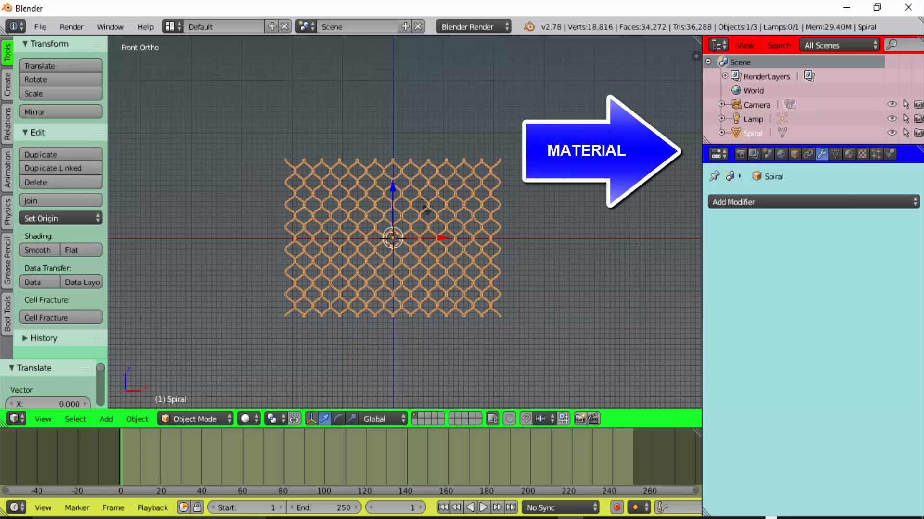
Create a new material for the mesh and give it a darkened green diffuse color
{"action": "left_click", "coordinate": [848, 154]}
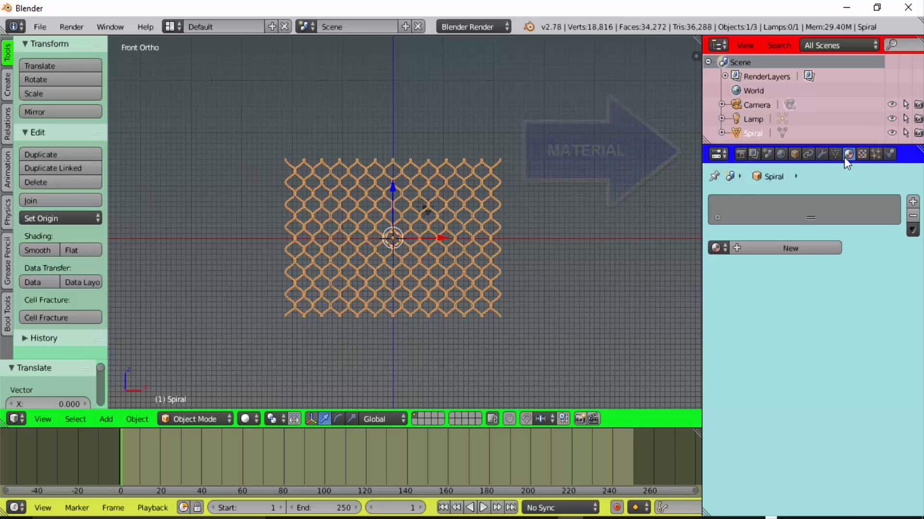
{"action": "left_click", "coordinate": [797, 247]}
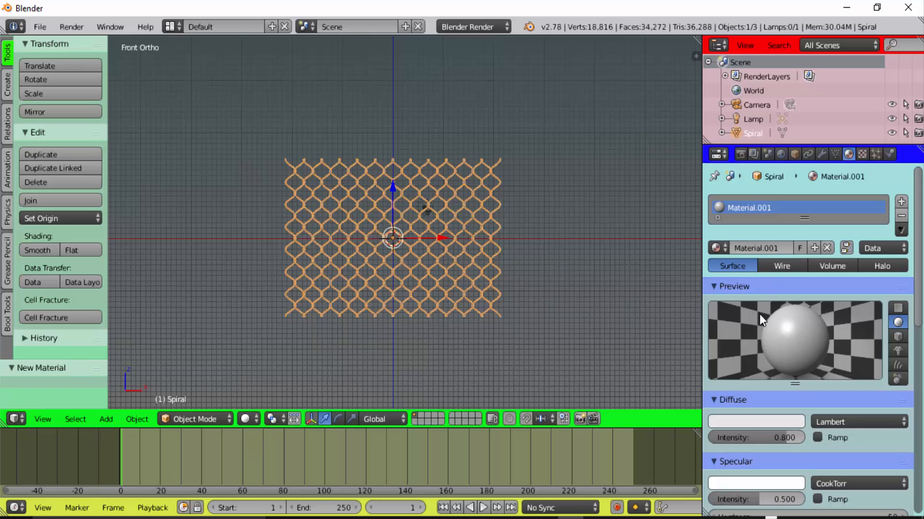
{"action": "left_click", "coordinate": [752, 422]}
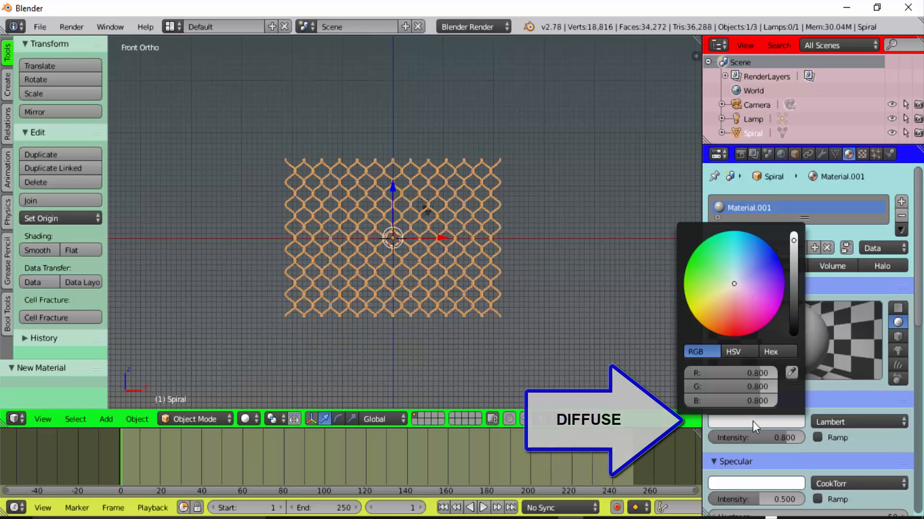
{"action": "left_click", "coordinate": [694, 262]}
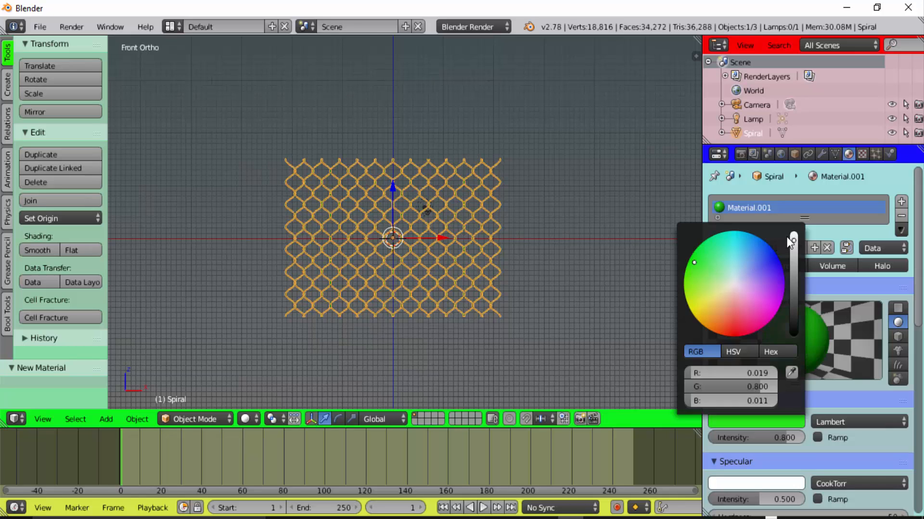
{"action": "left_click_drag", "start_coordinate": [793, 239], "coordinate": [793, 270]}
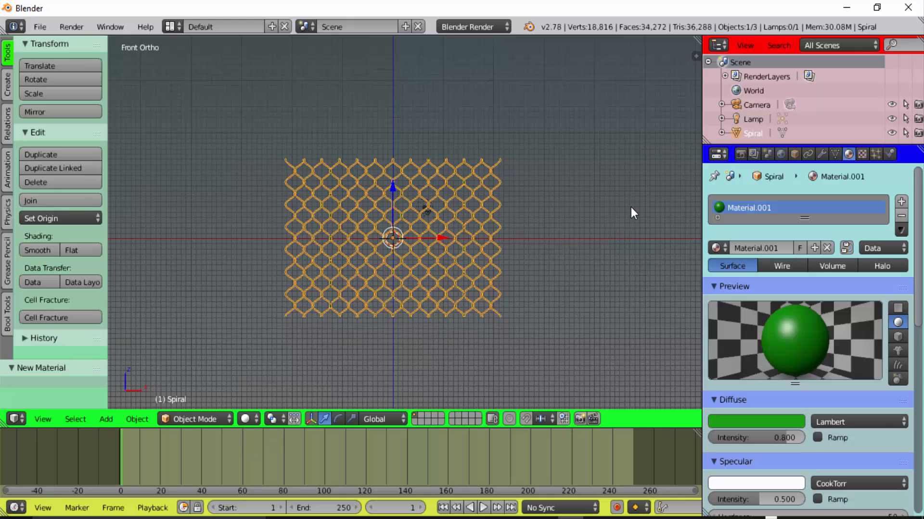
Align the camera to the current front view and adjust its distance so the whole mesh fits inside the frame
{"action": "key", "text": "space"}
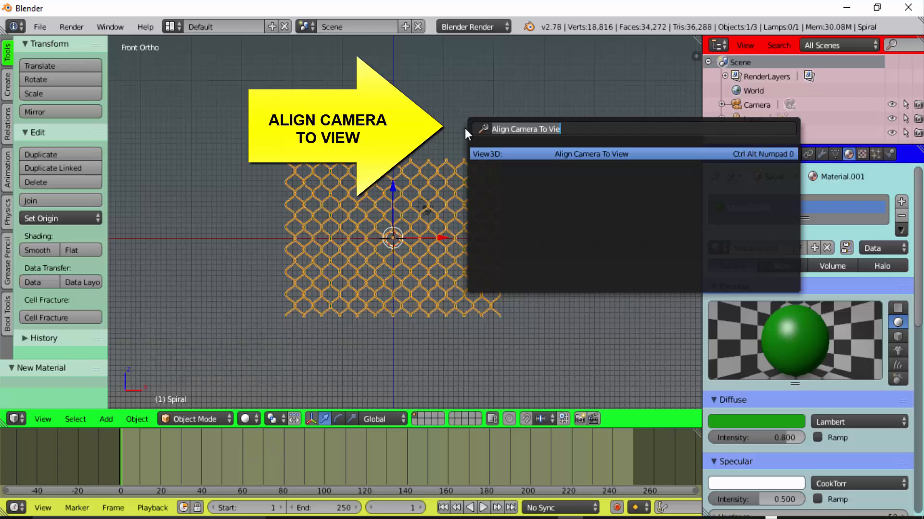
{"action": "left_click", "coordinate": [593, 154]}
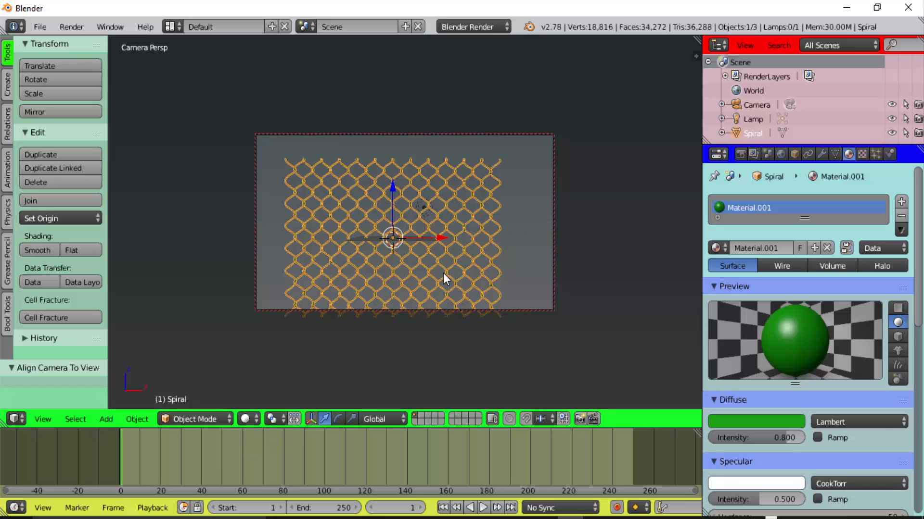
{"action": "scroll", "coordinate": [443, 273], "scroll_direction": "down", "scroll_amount": 1}
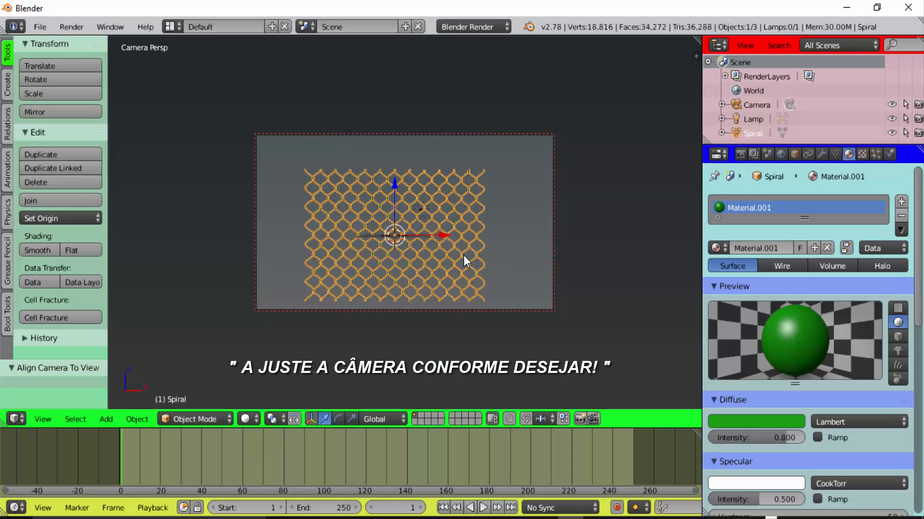
{"action": "scroll", "coordinate": [461, 254], "scroll_direction": "up", "scroll_amount": 1}
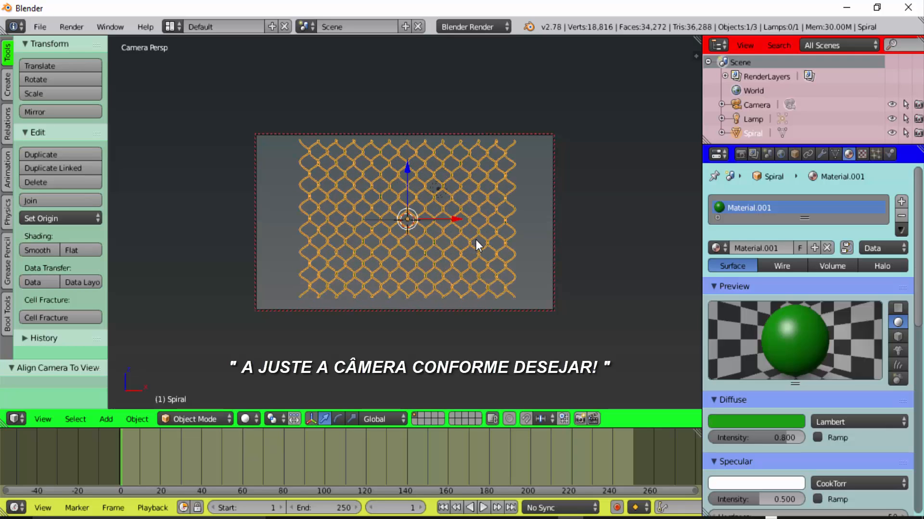
{"action": "scroll", "coordinate": [475, 240], "scroll_direction": "down", "scroll_amount": 1}
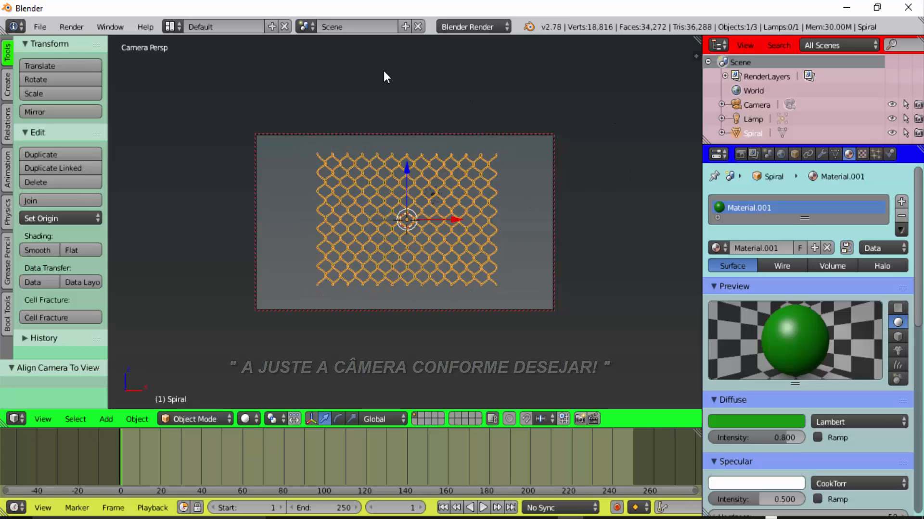
Lighten the world's horizon color to a light gray
{"action": "left_click", "coordinate": [780, 153]}
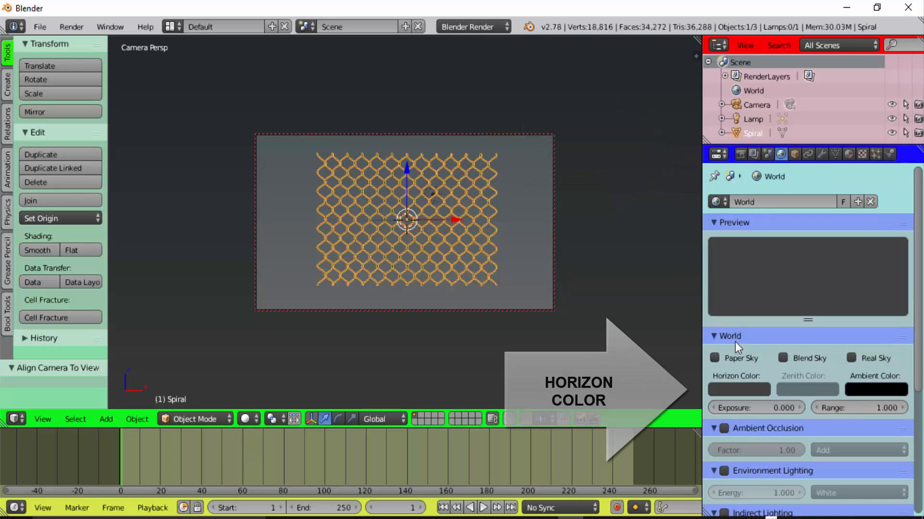
{"action": "left_click", "coordinate": [740, 386]}
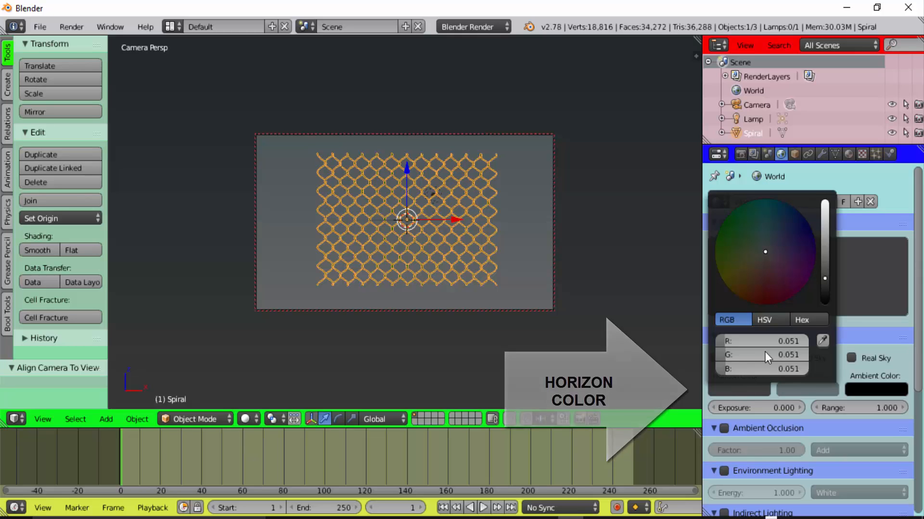
{"action": "left_click", "coordinate": [823, 276]}
{"action": "left_click_drag", "start_coordinate": [824, 276], "coordinate": [824, 240]}
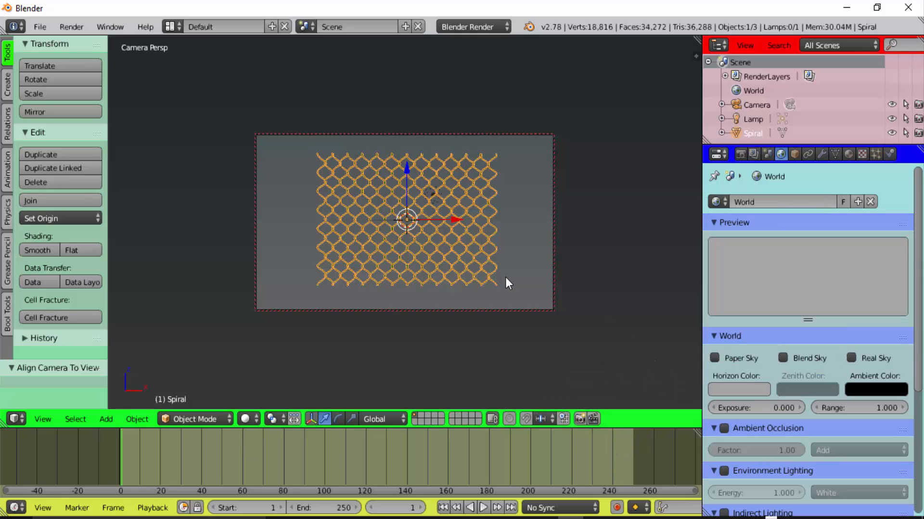
In the top view, move the lamp about -6.22 along X and well out along negative Y, centered in front of the mesh
{"action": "left_click", "coordinate": [42, 418]}
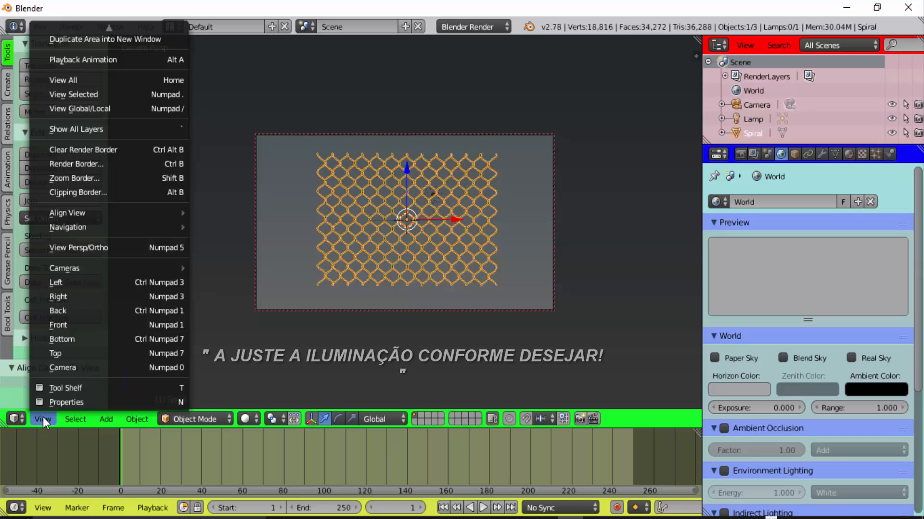
{"action": "left_click", "coordinate": [62, 355]}
{"action": "scroll", "coordinate": [539, 291], "scroll_direction": "down", "scroll_amount": 6}
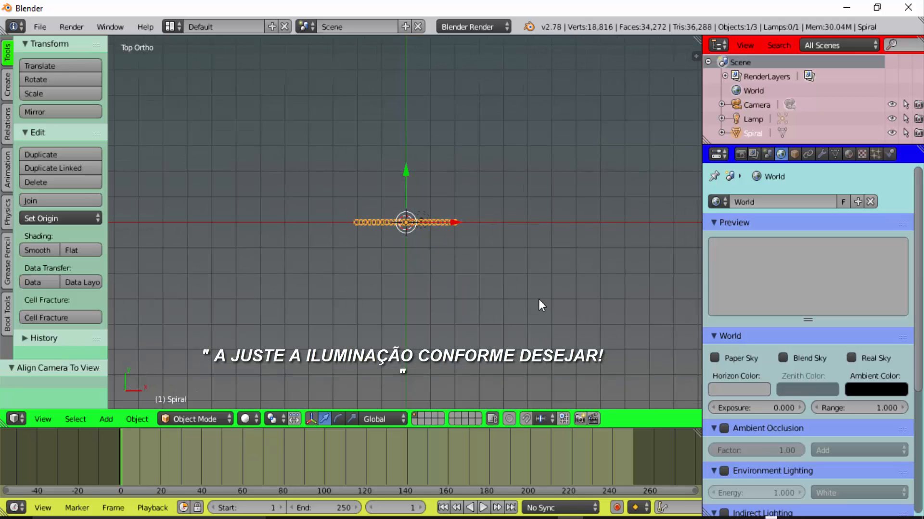
{"action": "scroll", "coordinate": [538, 305], "scroll_direction": "up", "scroll_amount": 6}
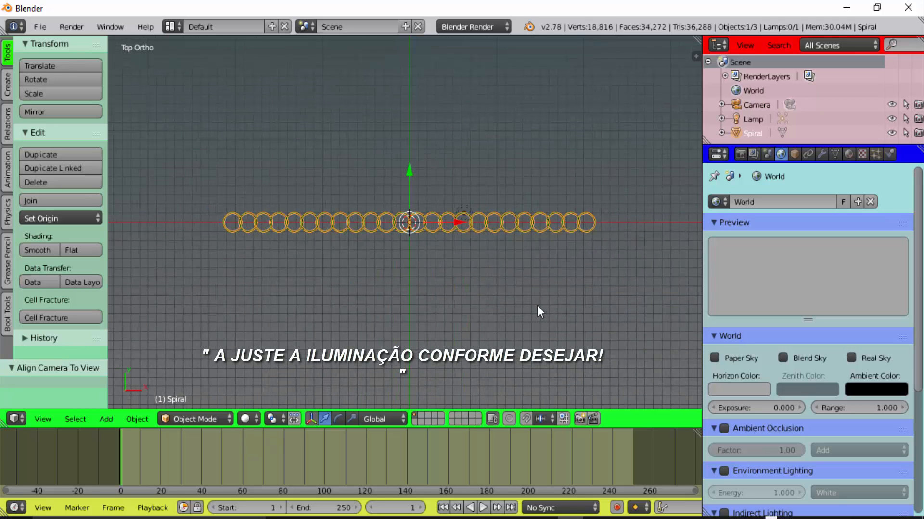
{"action": "right_click", "coordinate": [464, 211]}
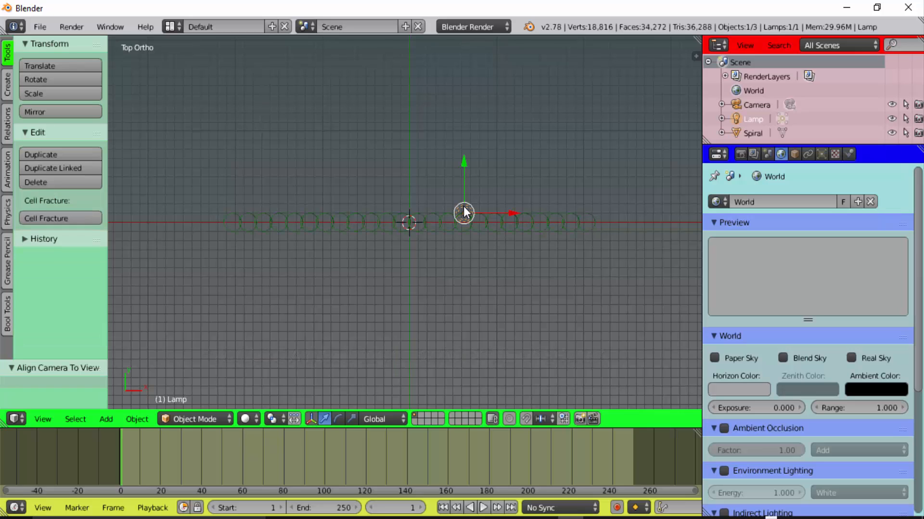
{"action": "key", "text": "g"}
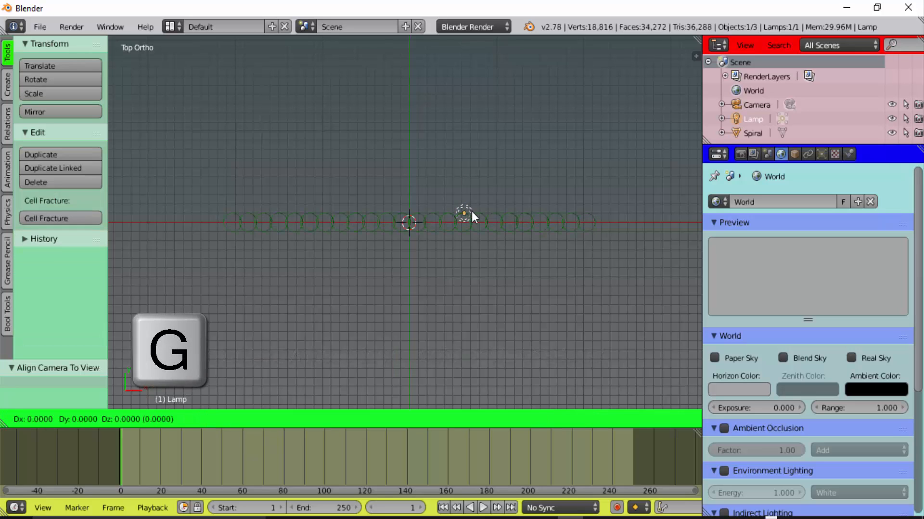
{"action": "left_click", "coordinate": [409, 397]}
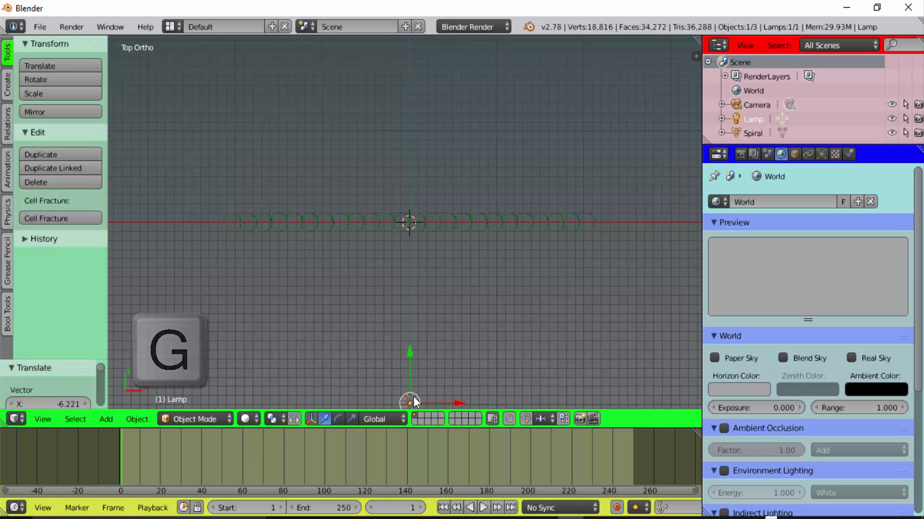
Change the lamp type to Sun and rotate it about 94° in the top view so it shines toward the mesh
{"action": "left_click", "coordinate": [821, 155]}
{"action": "left_click", "coordinate": [769, 358]}
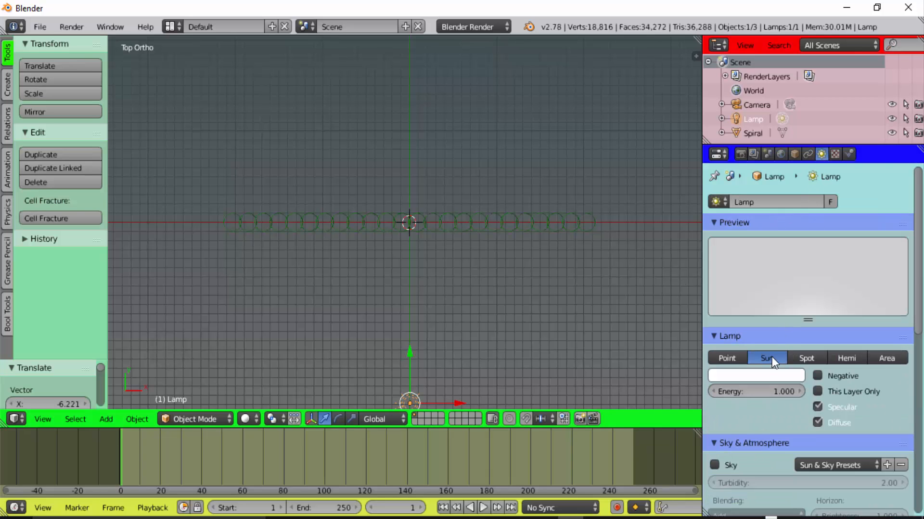
{"action": "scroll", "coordinate": [535, 336], "scroll_direction": "down", "scroll_amount": 3}
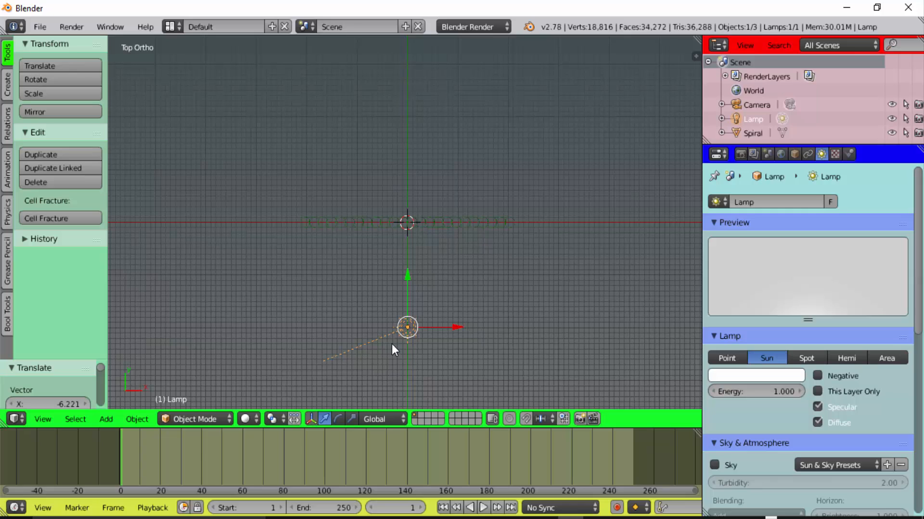
{"action": "key", "text": "r"}
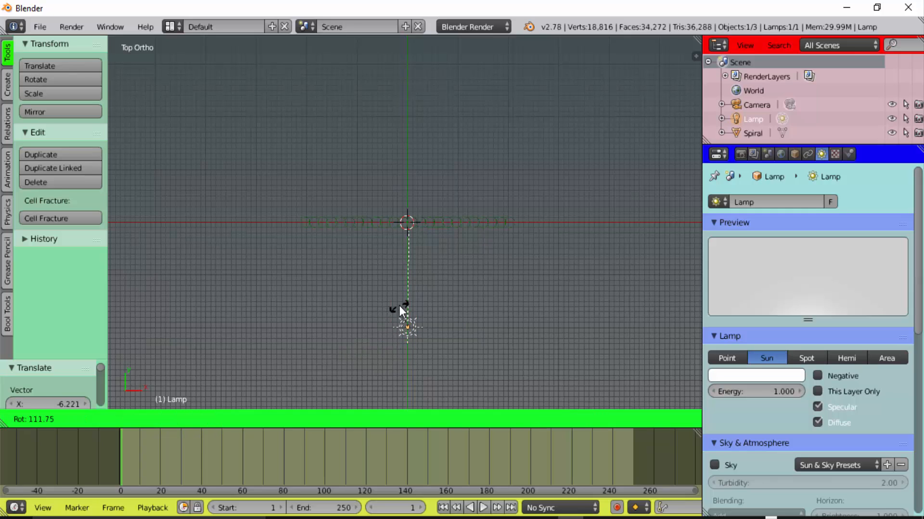
{"action": "left_click", "coordinate": [391, 303]}
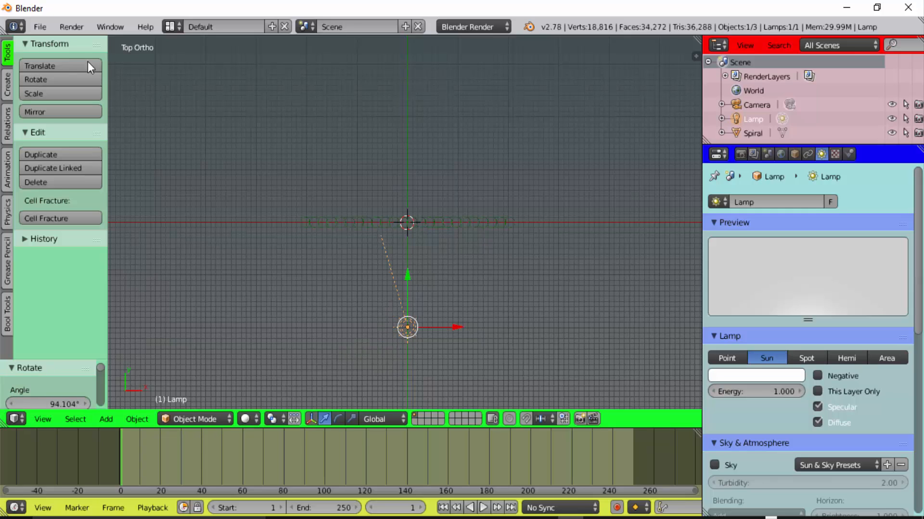
Render a still image from the camera view and fit the whole result in the display area
{"action": "left_click", "coordinate": [43, 420]}
{"action": "left_click", "coordinate": [59, 367]}
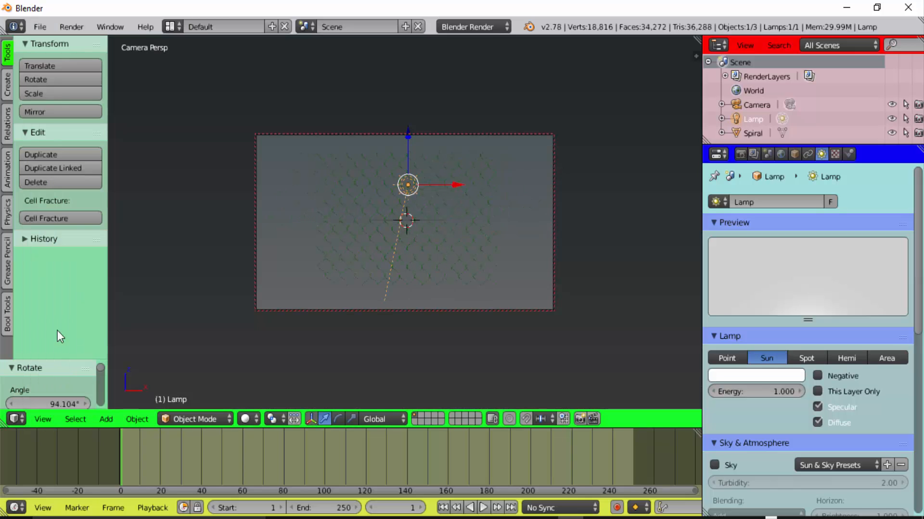
{"action": "left_click", "coordinate": [76, 28]}
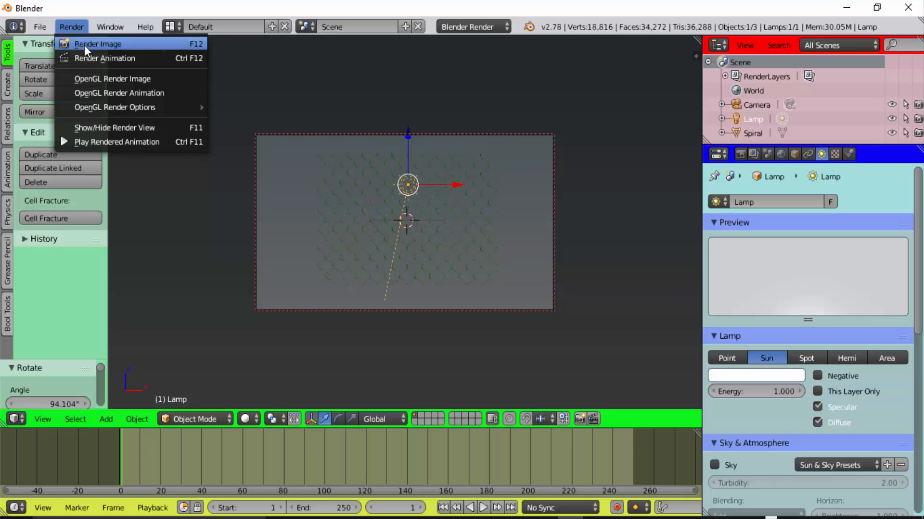
{"action": "left_click", "coordinate": [85, 45]}
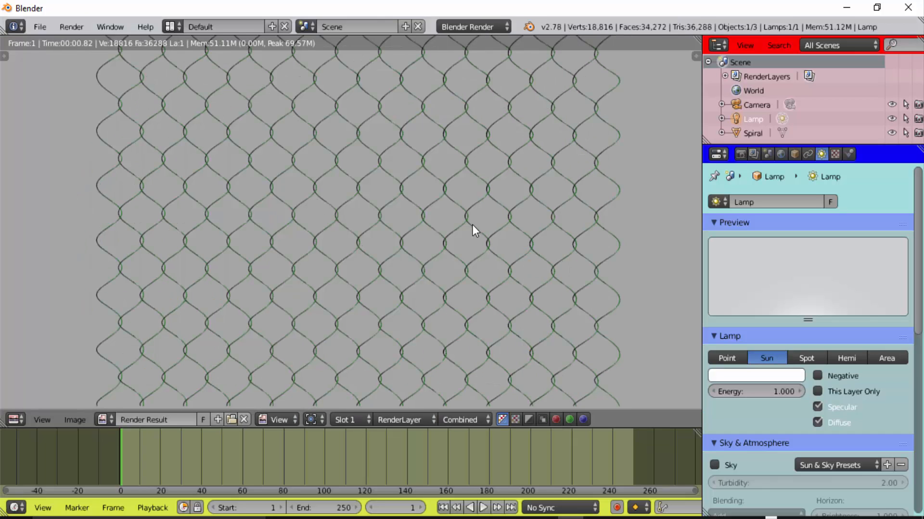
{"action": "key", "text": "Home"}
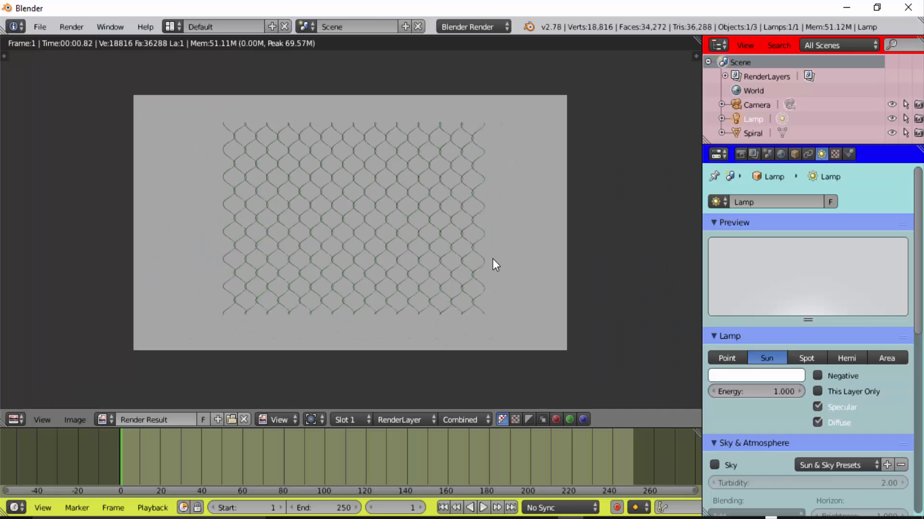